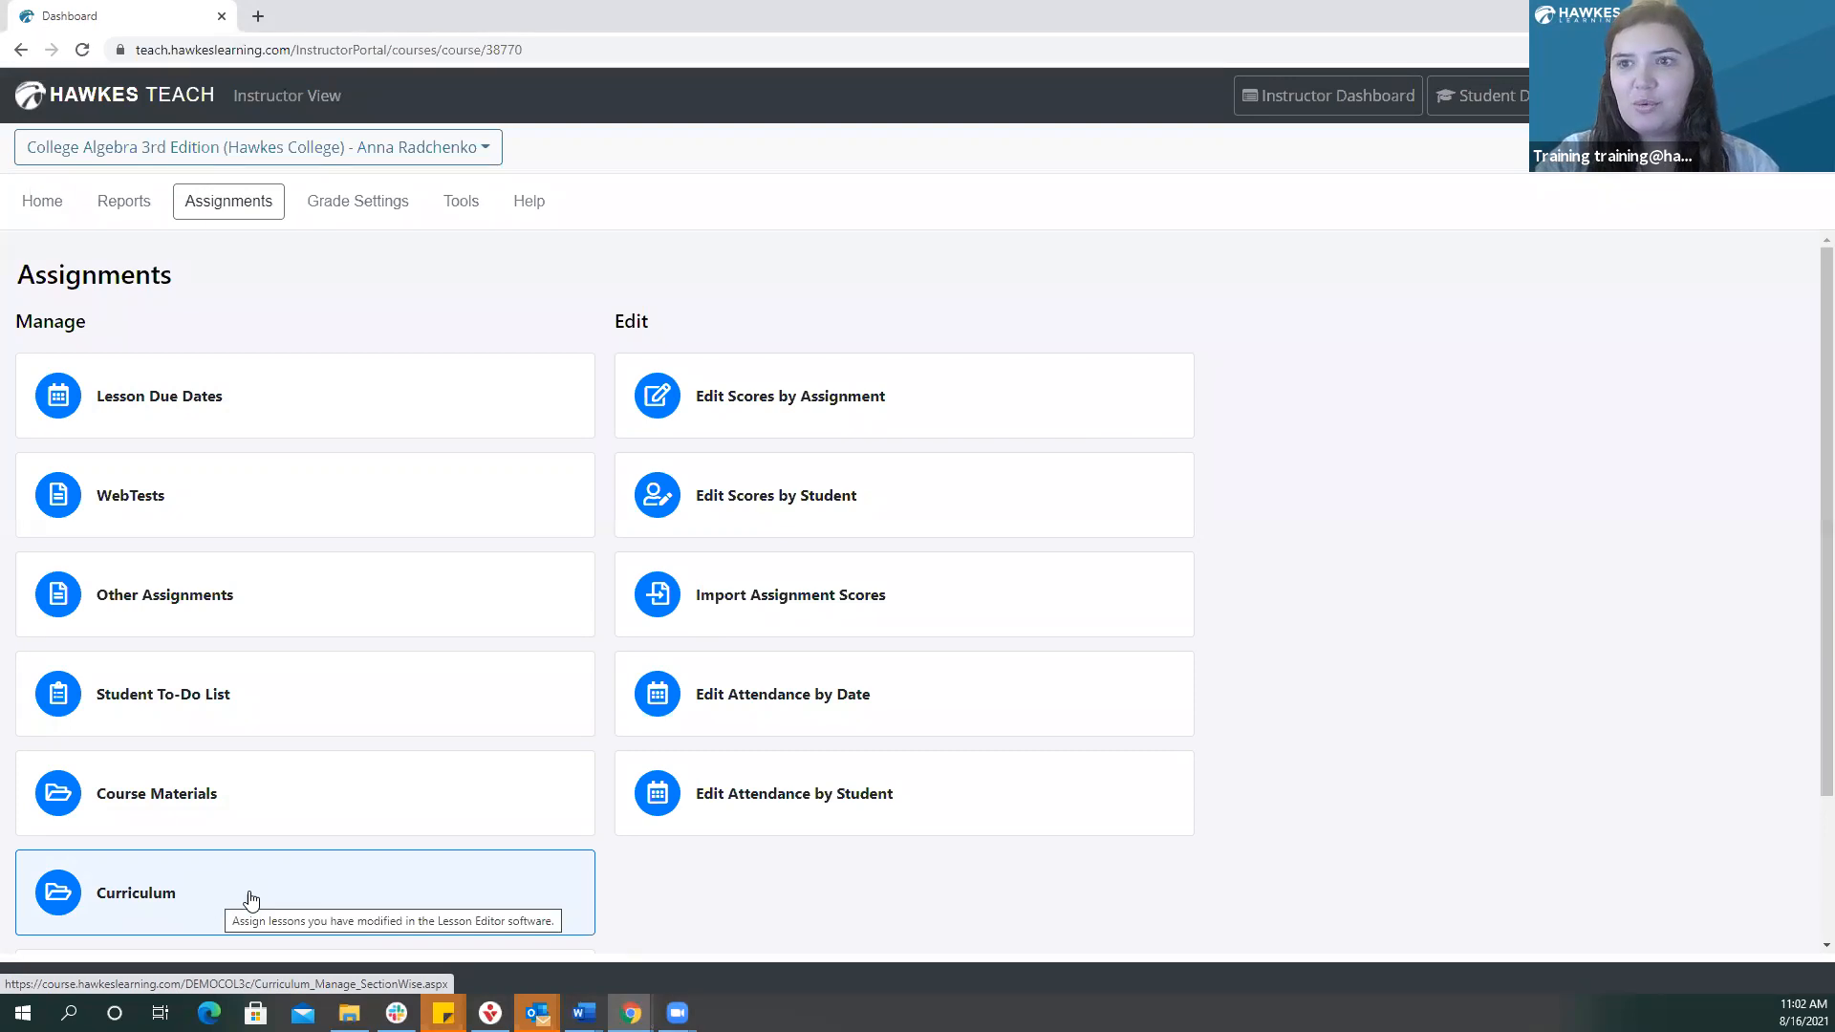
Create a curriculum for the Fall 2021 section and name it "Fall 2021 Master Curriculum".
{"action": "left_click", "coordinate": [283, 895]}
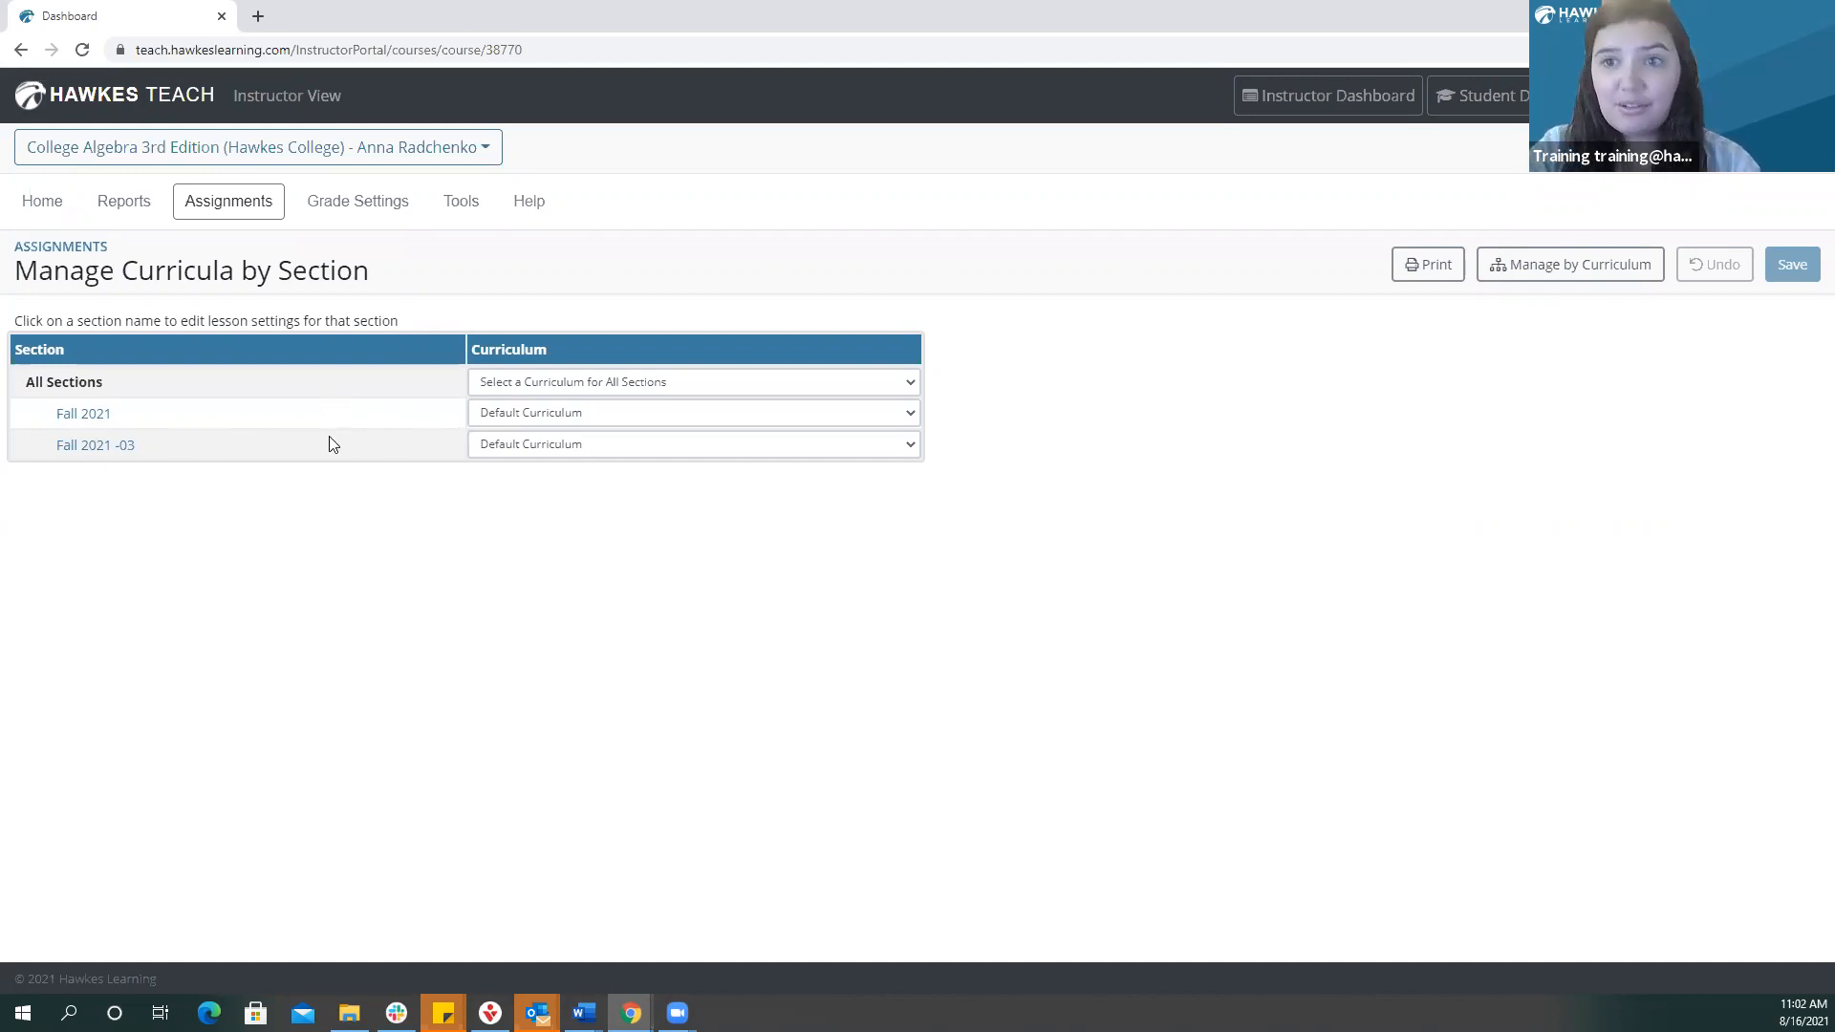
{"action": "left_click", "coordinate": [92, 422]}
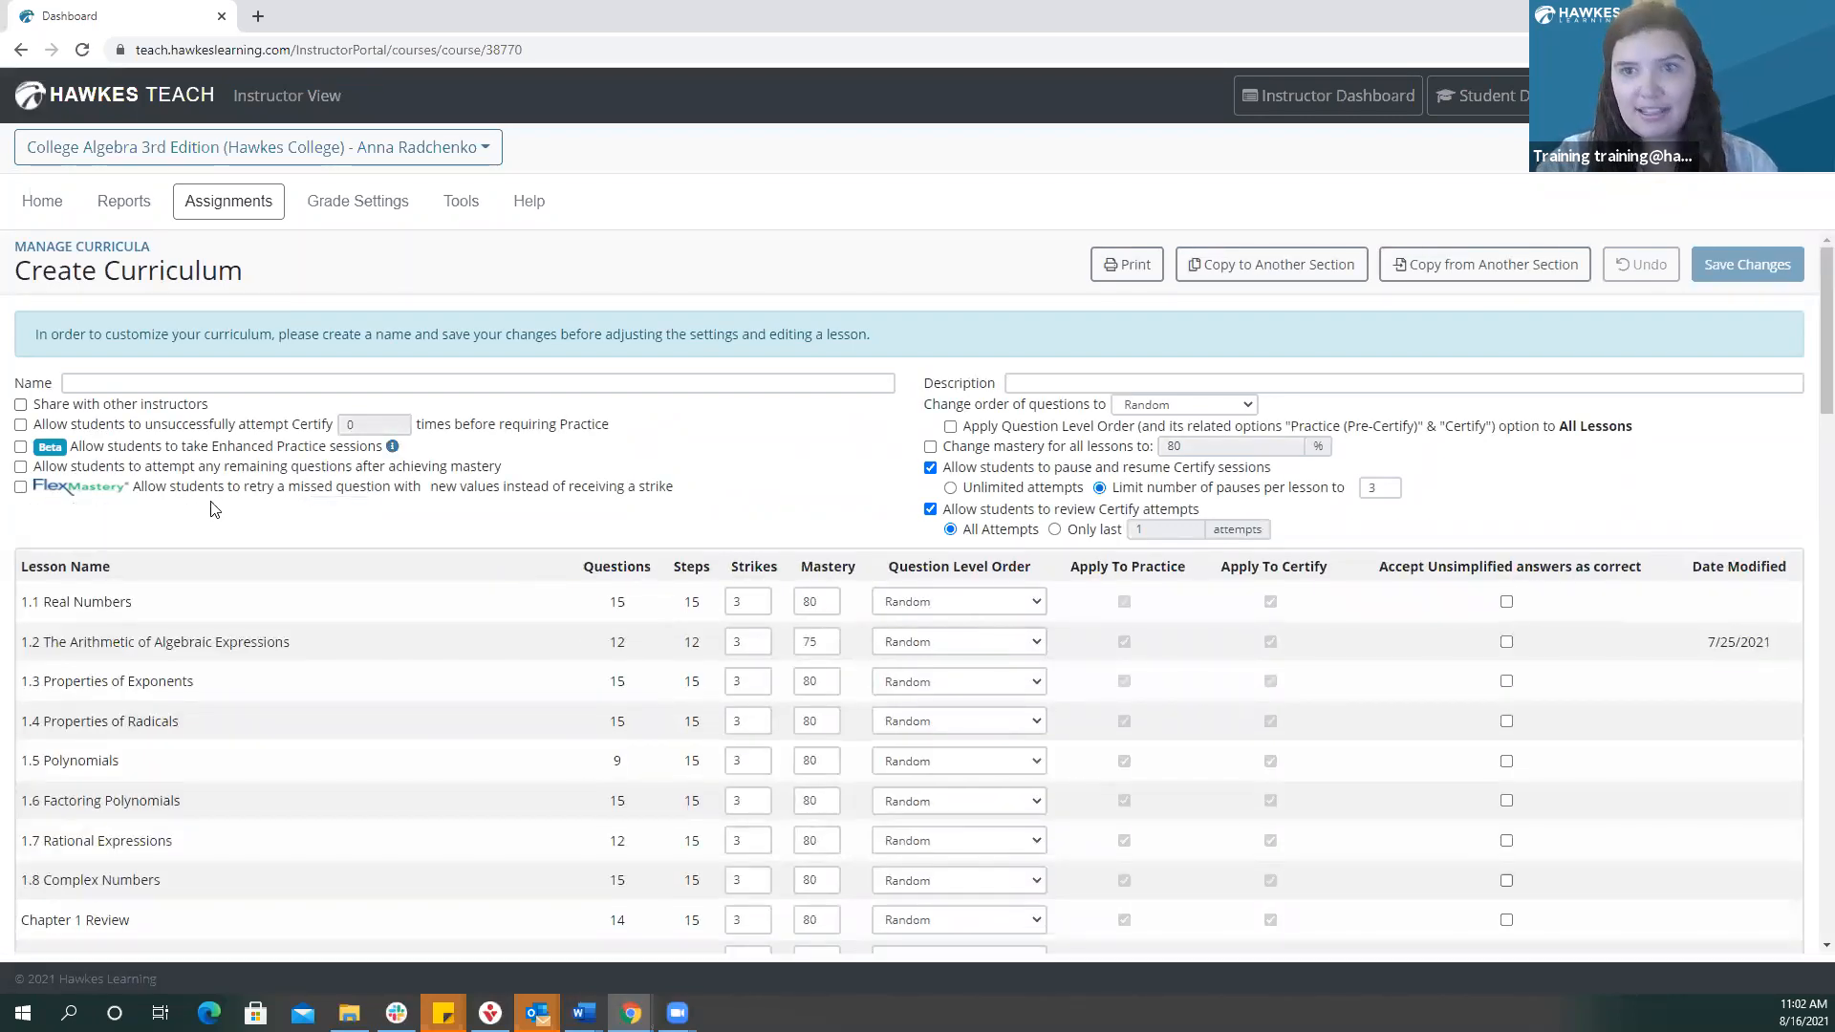
{"action": "left_click", "coordinate": [197, 382]}
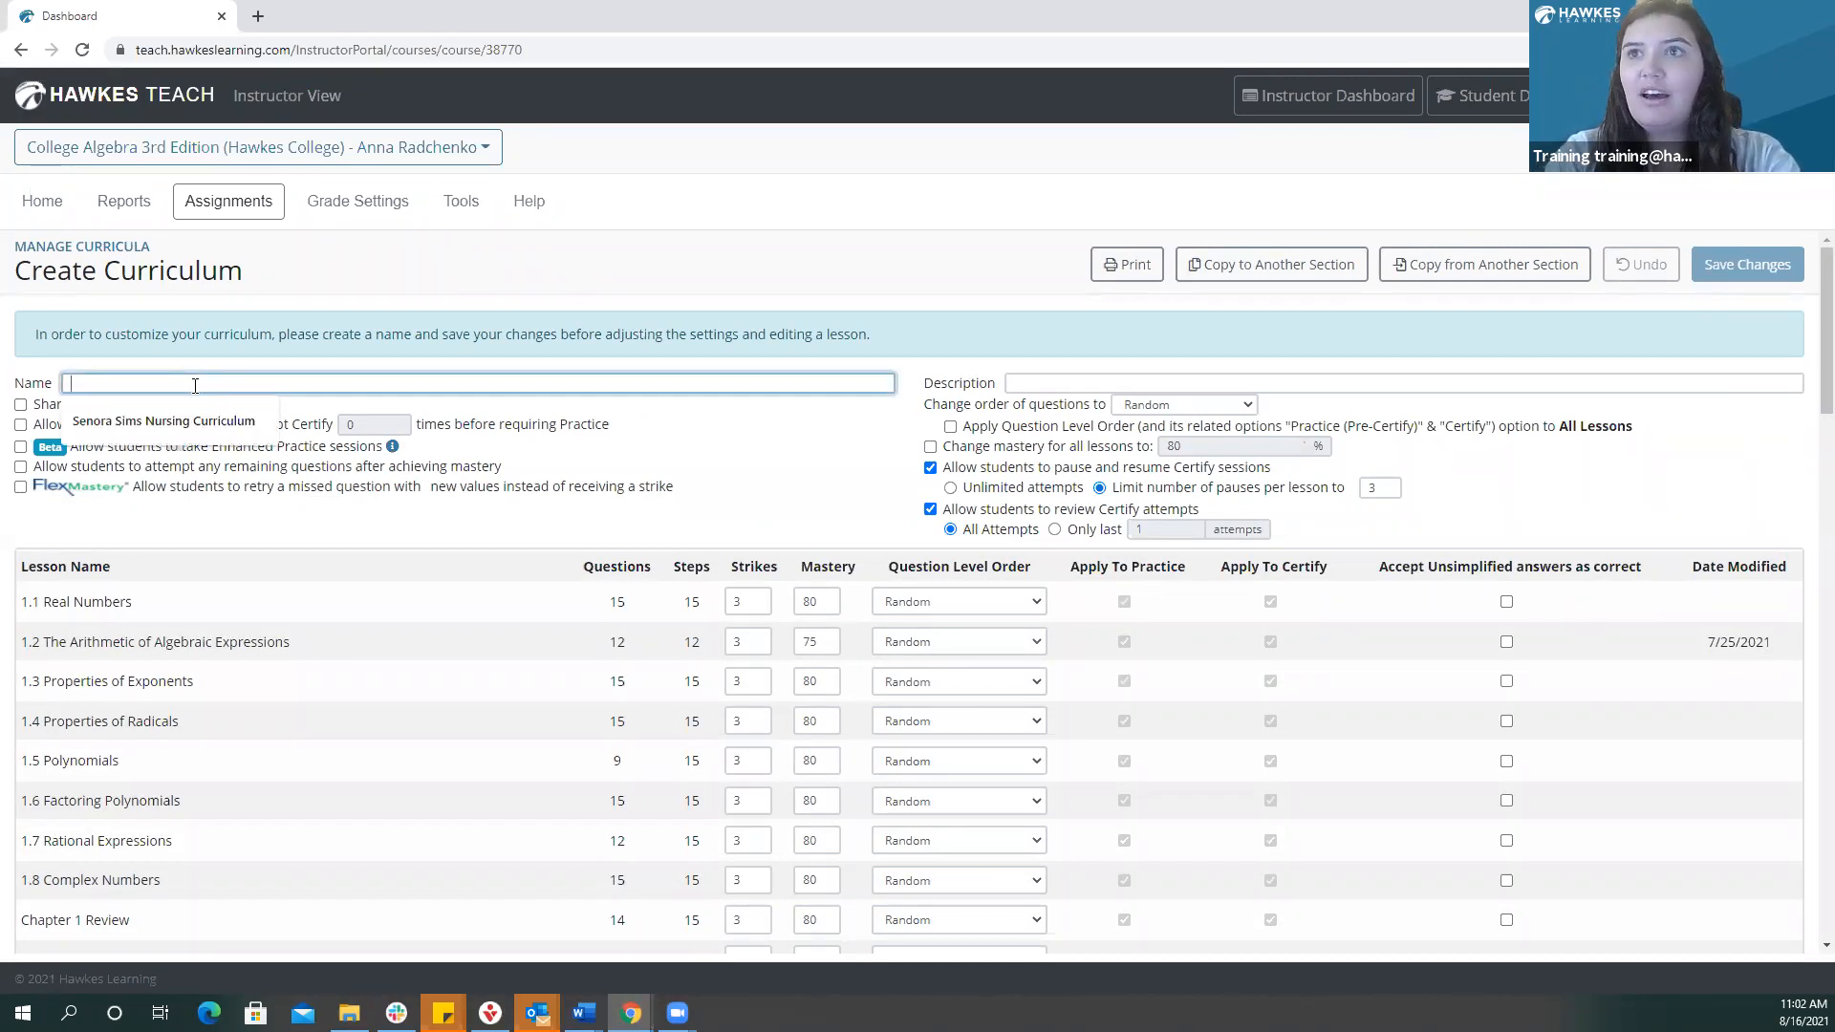
{"action": "type", "text": "Fall 2021"}
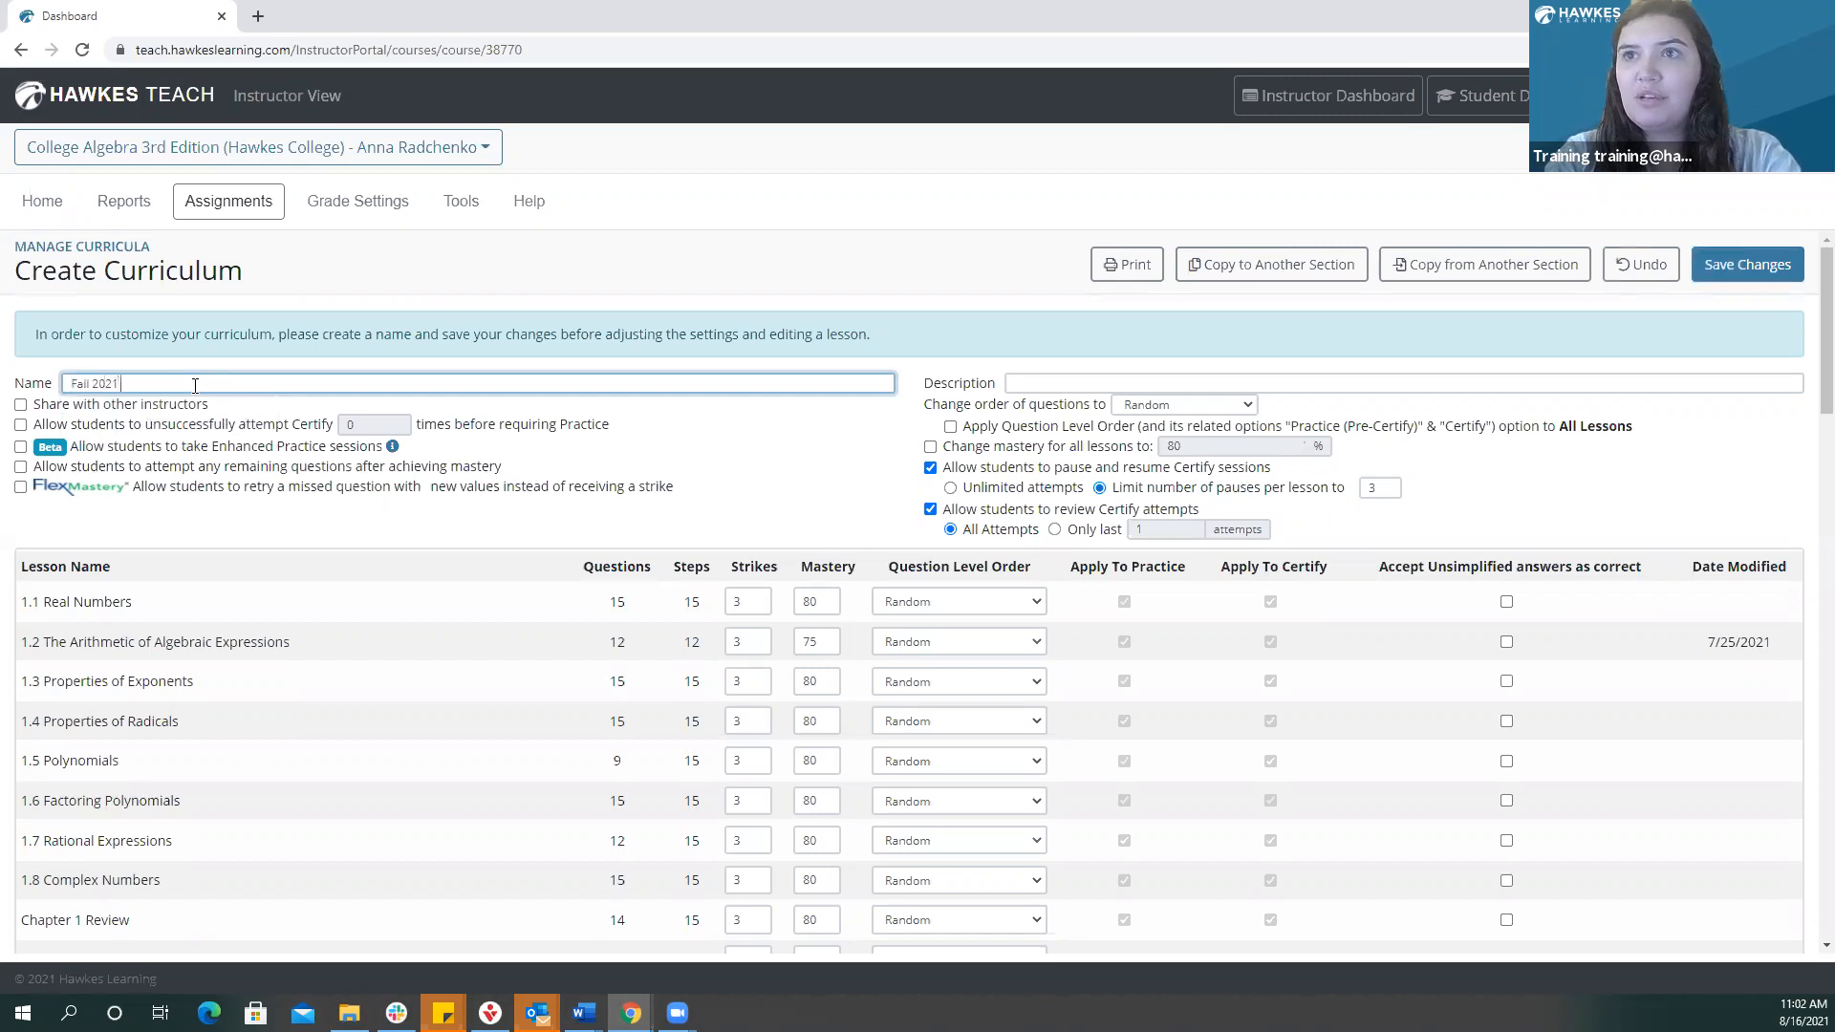
{"action": "type", "text": " Master Curriculum"}
Share the curriculum with other instructors and allow 1 unsuccessful Certify attempt before requiring 80% of Practice.
{"action": "left_click", "coordinate": [243, 406]}
{"action": "left_click", "coordinate": [20, 405]}
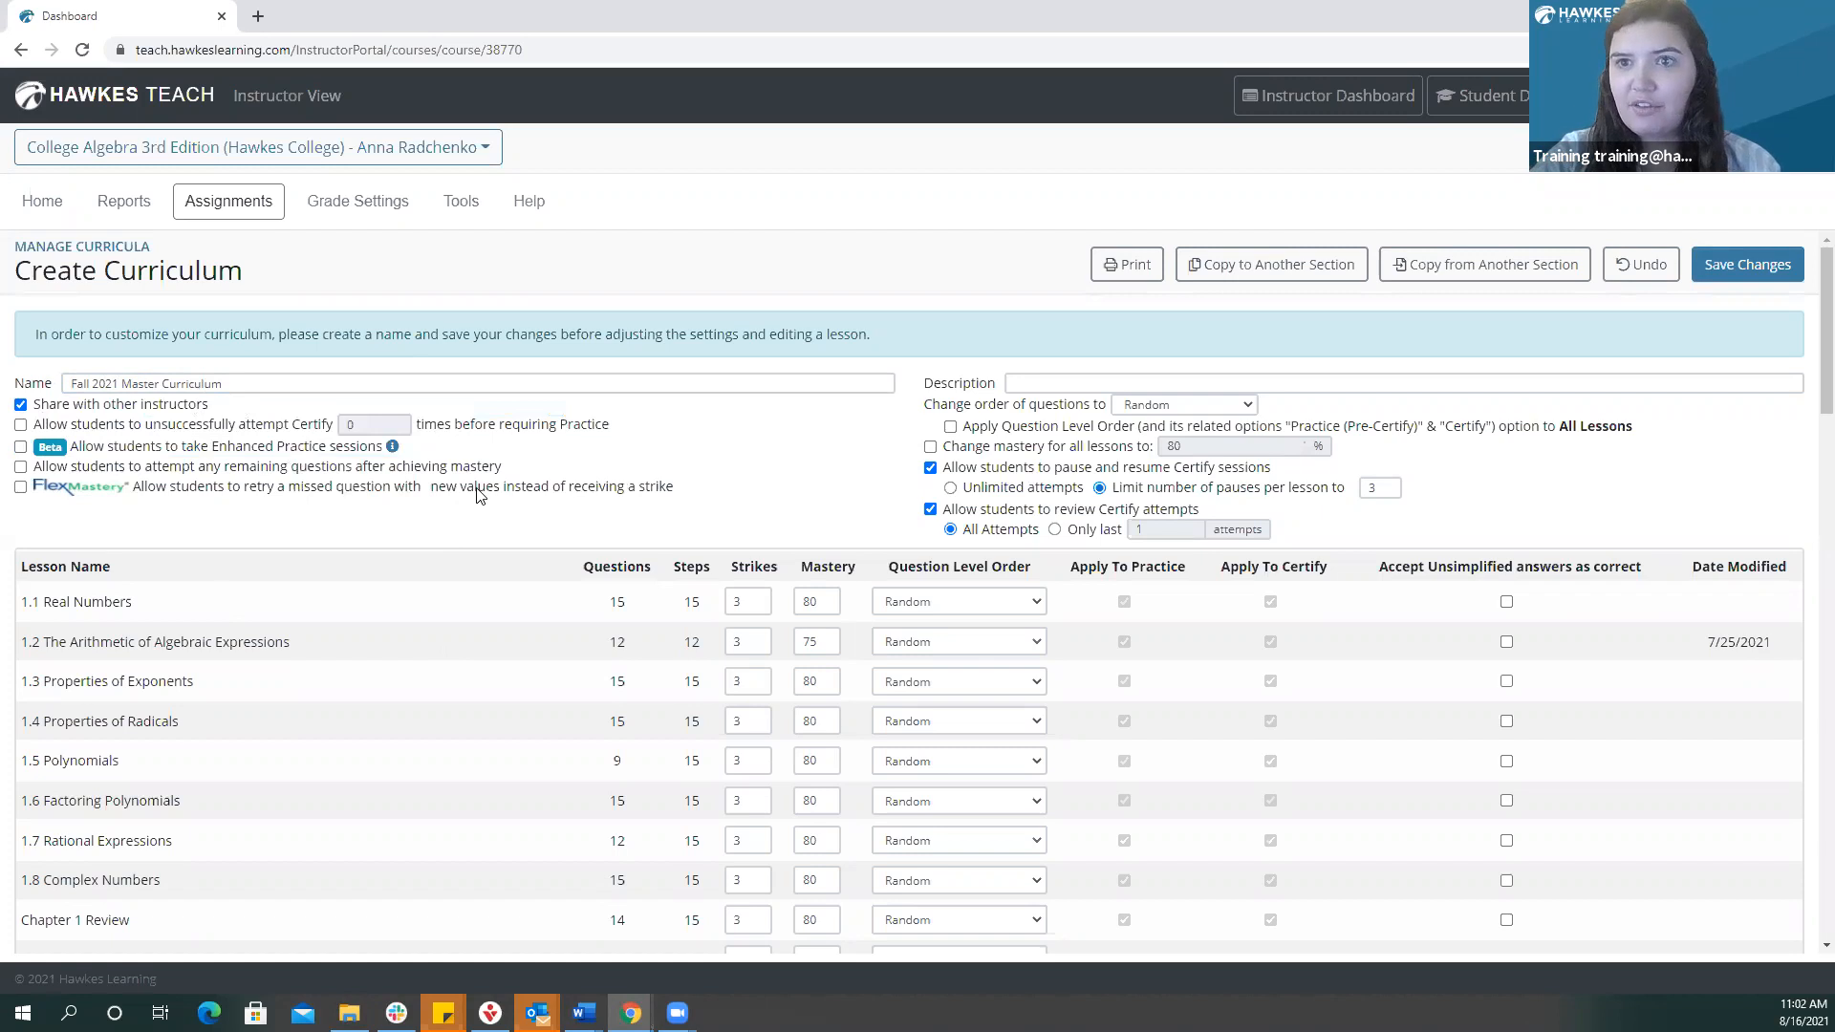
{"action": "left_click", "coordinate": [20, 427]}
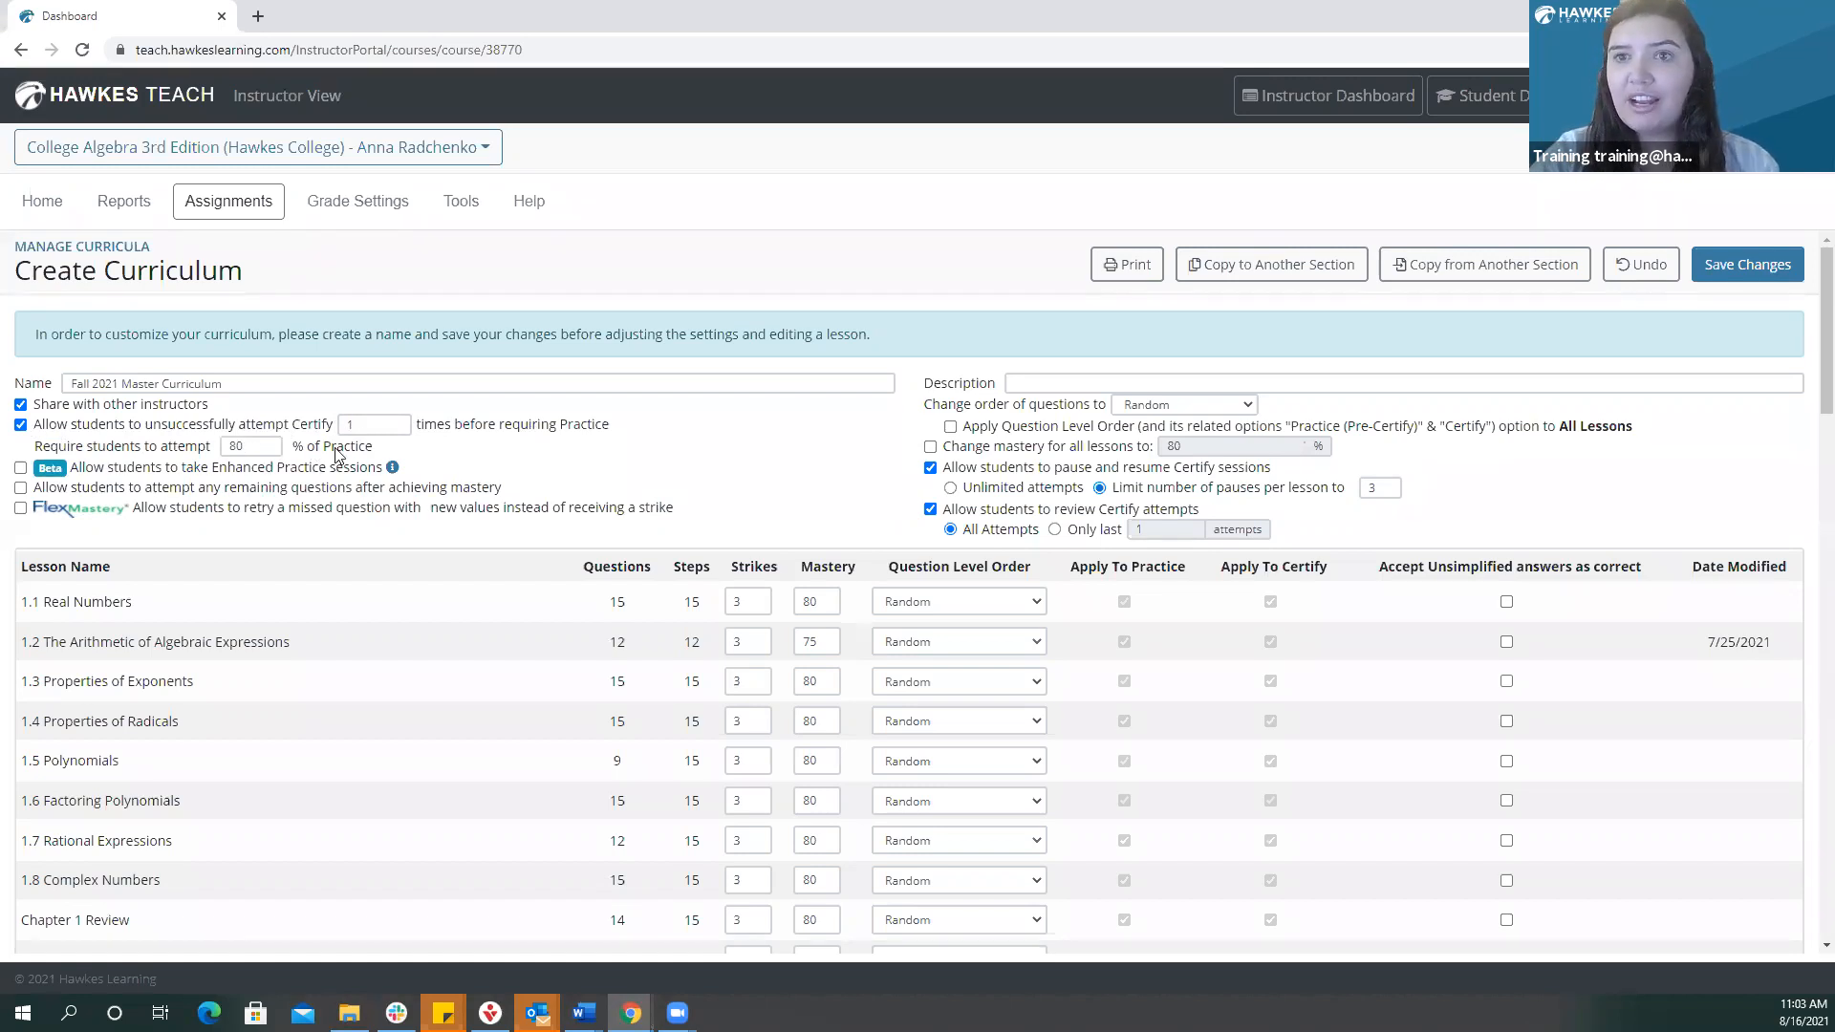
{"action": "left_click", "coordinate": [267, 444]}
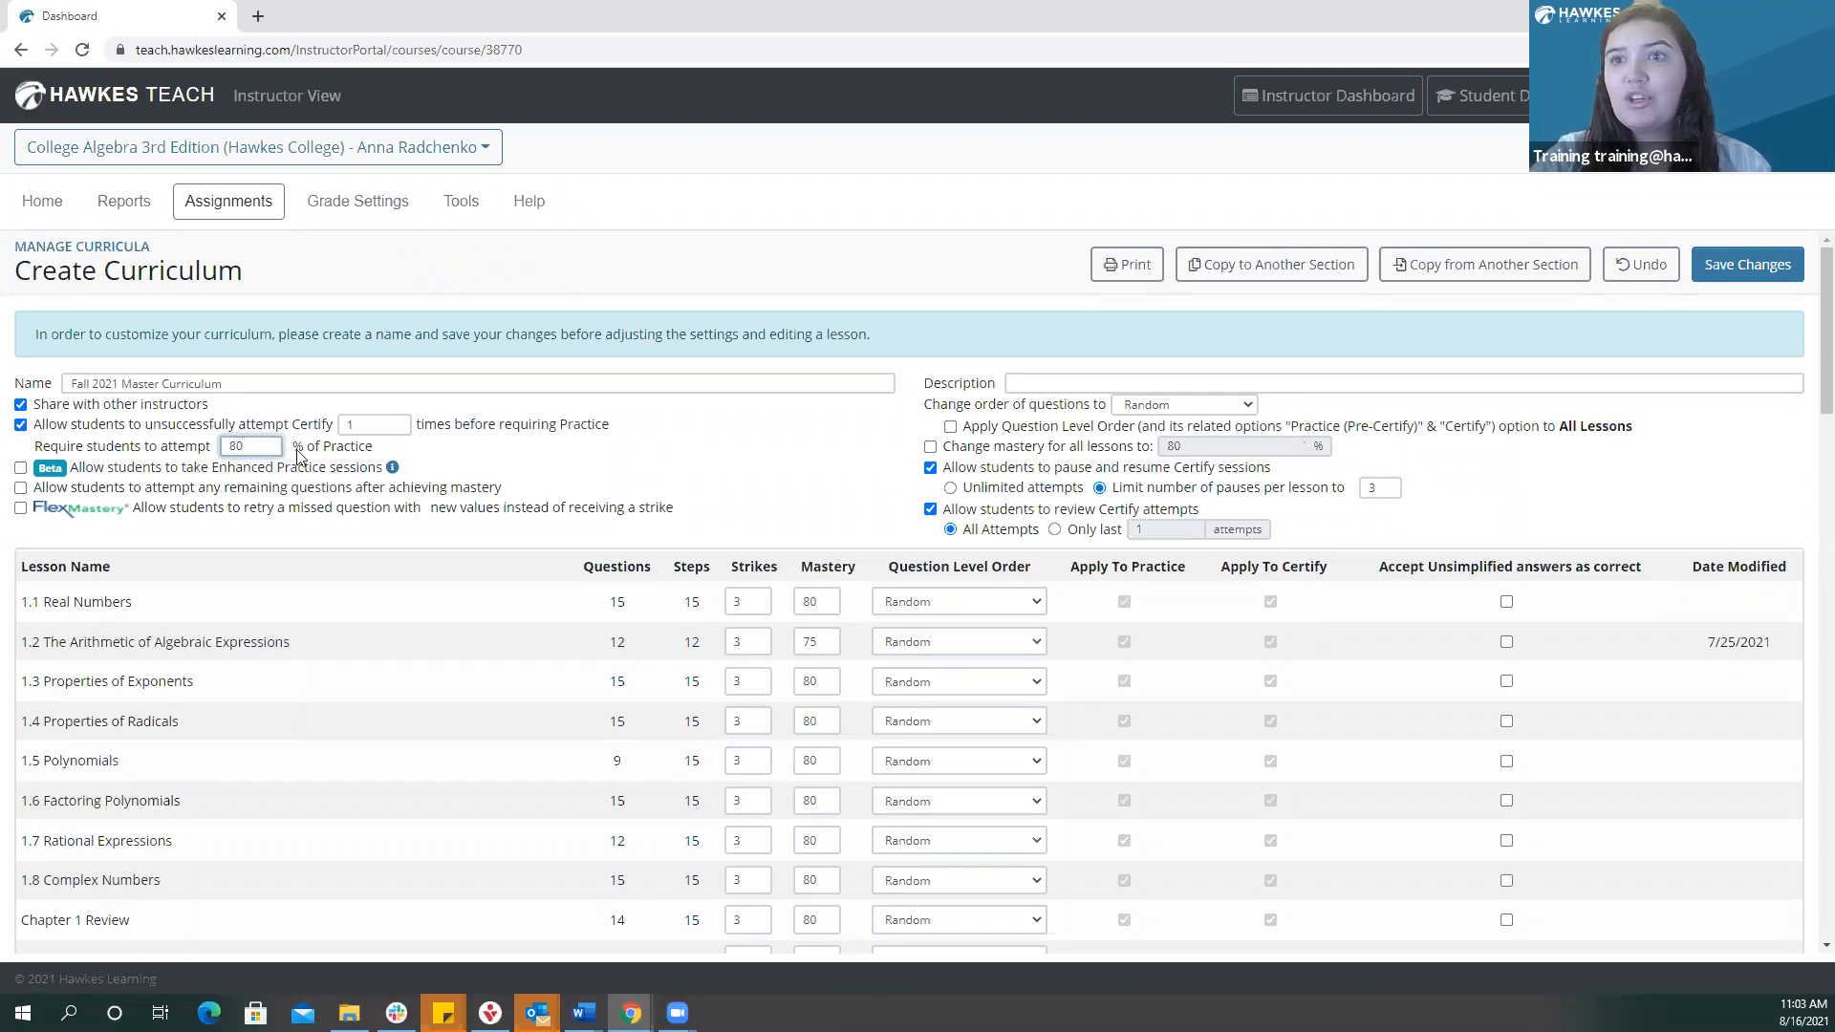
{"action": "left_click", "coordinate": [408, 455]}
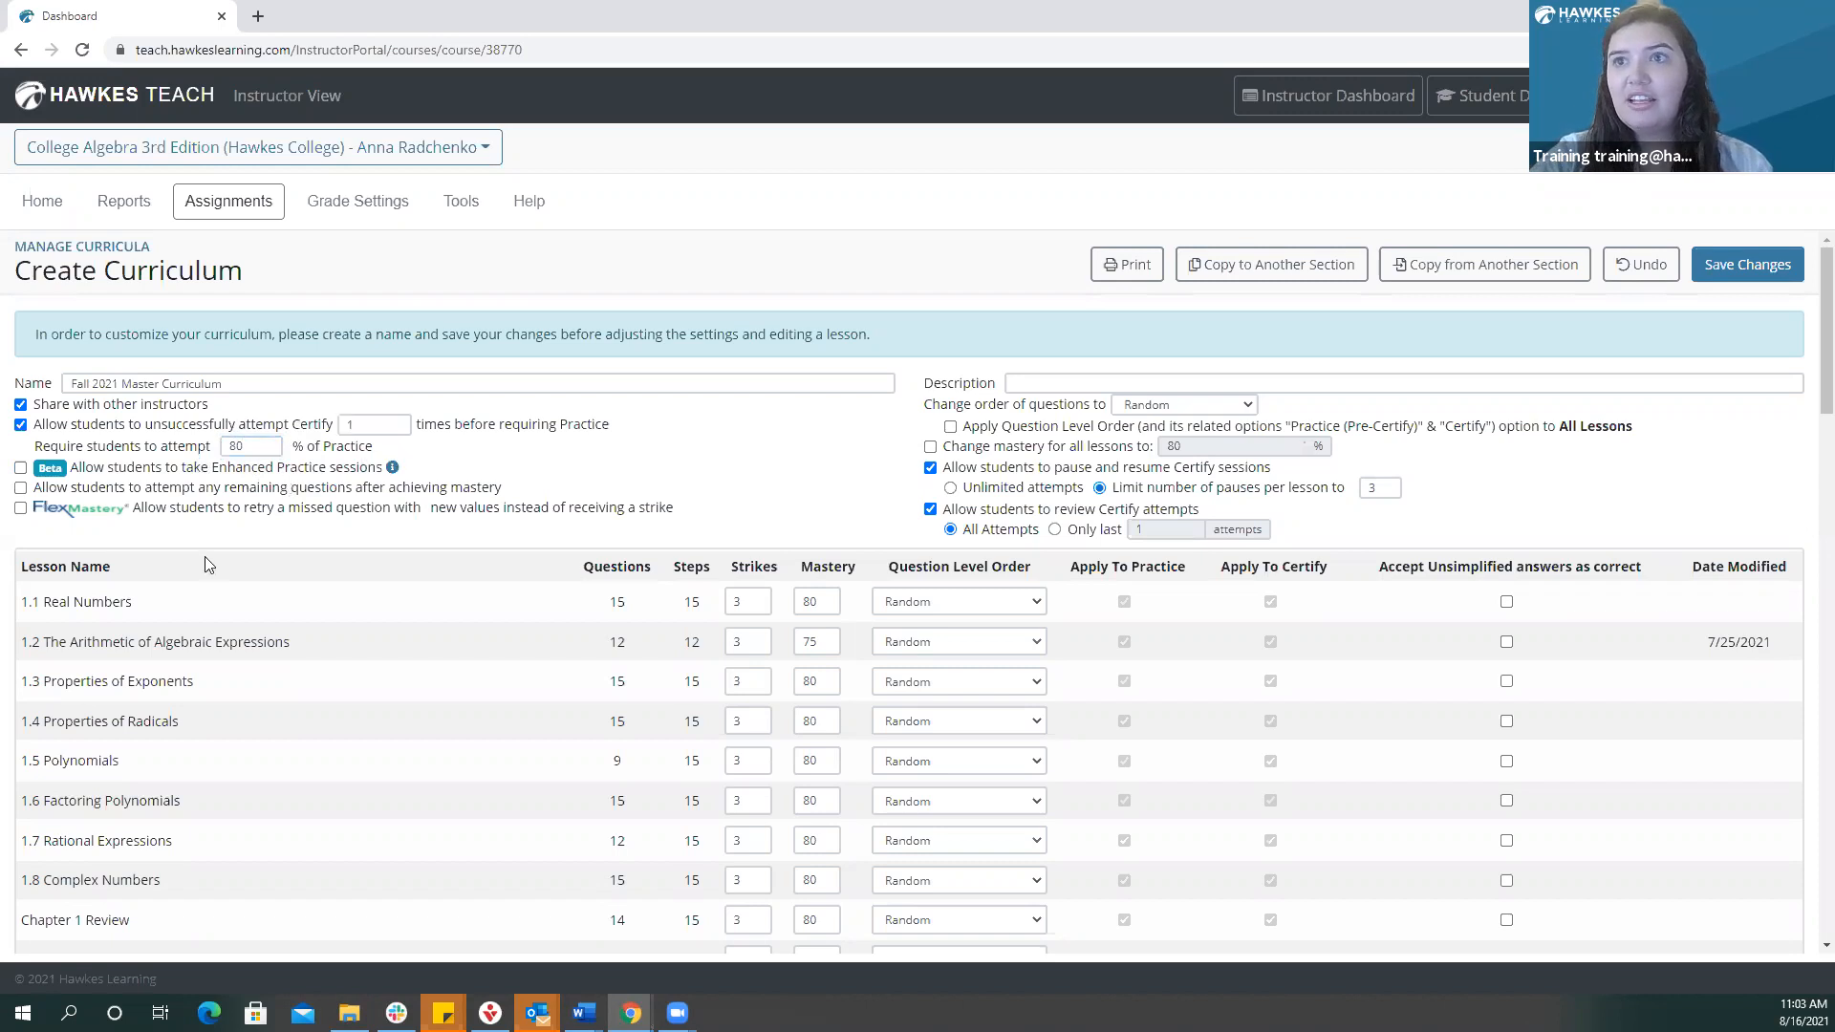
Enable FlexMastery retries of missed questions, limited to 1 additional attempt per question.
{"action": "left_click", "coordinate": [20, 509]}
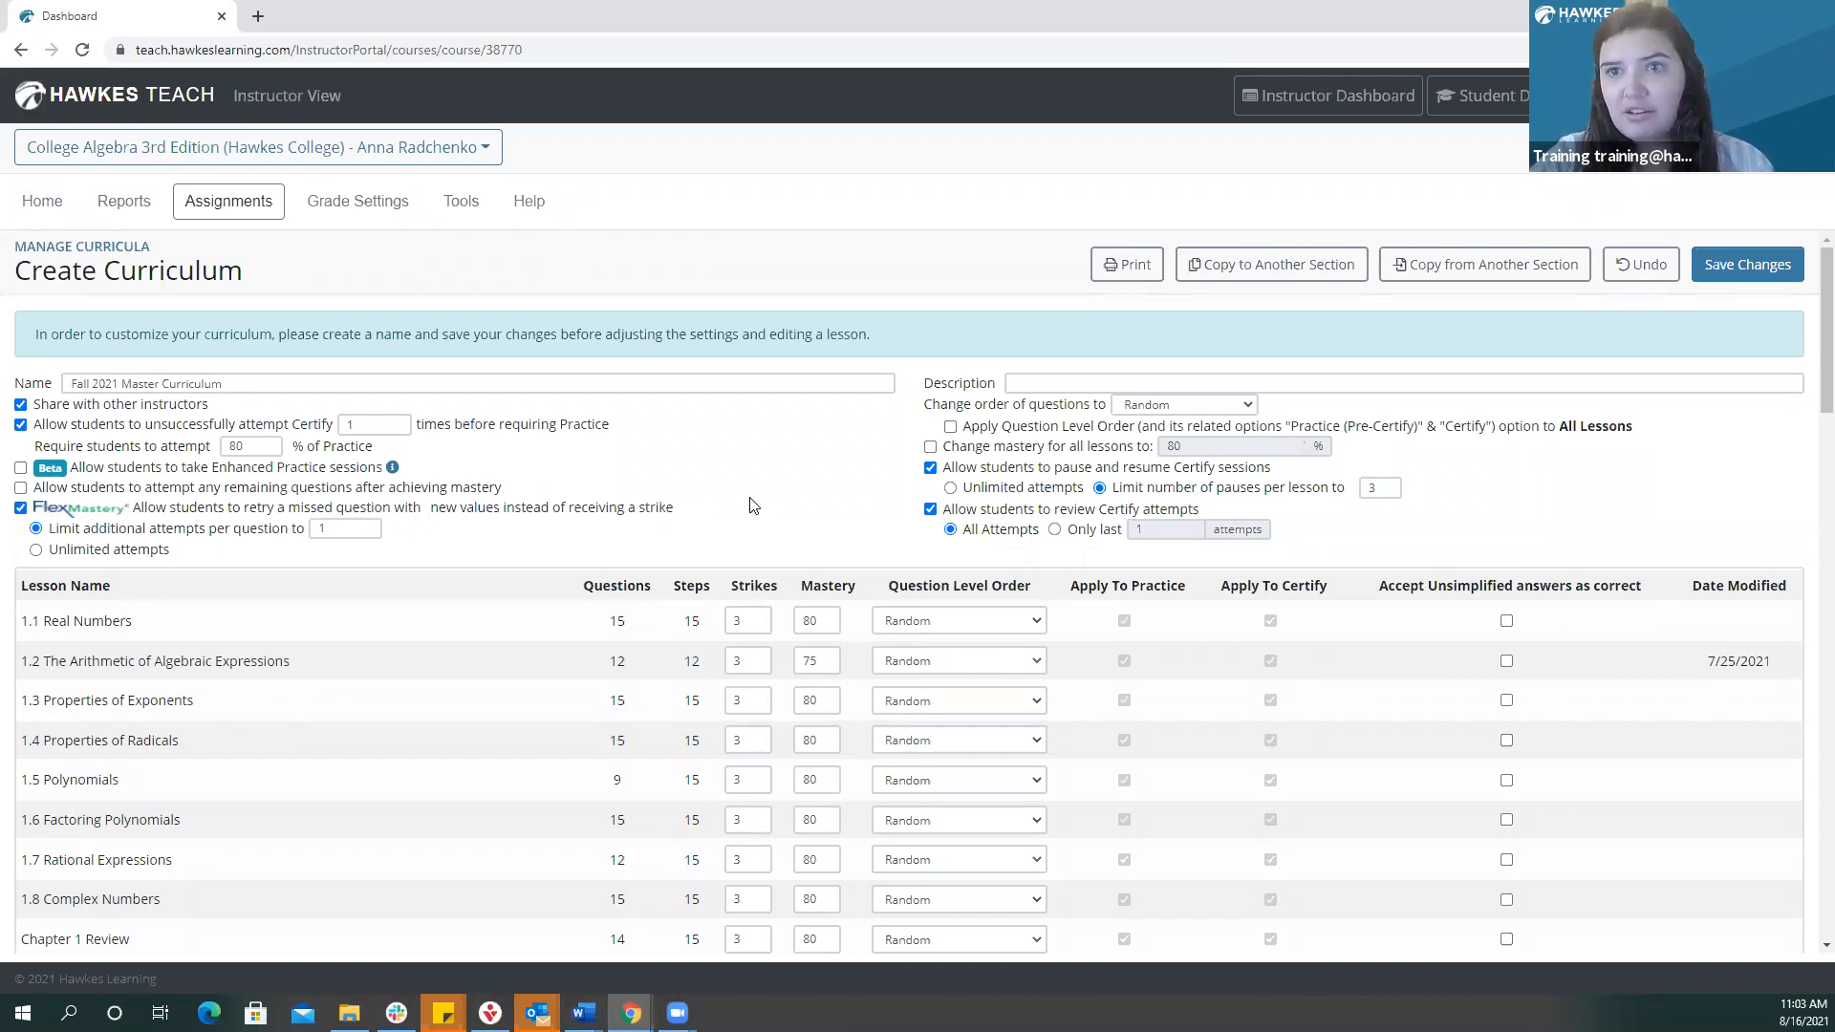
{"action": "left_click", "coordinate": [351, 528]}
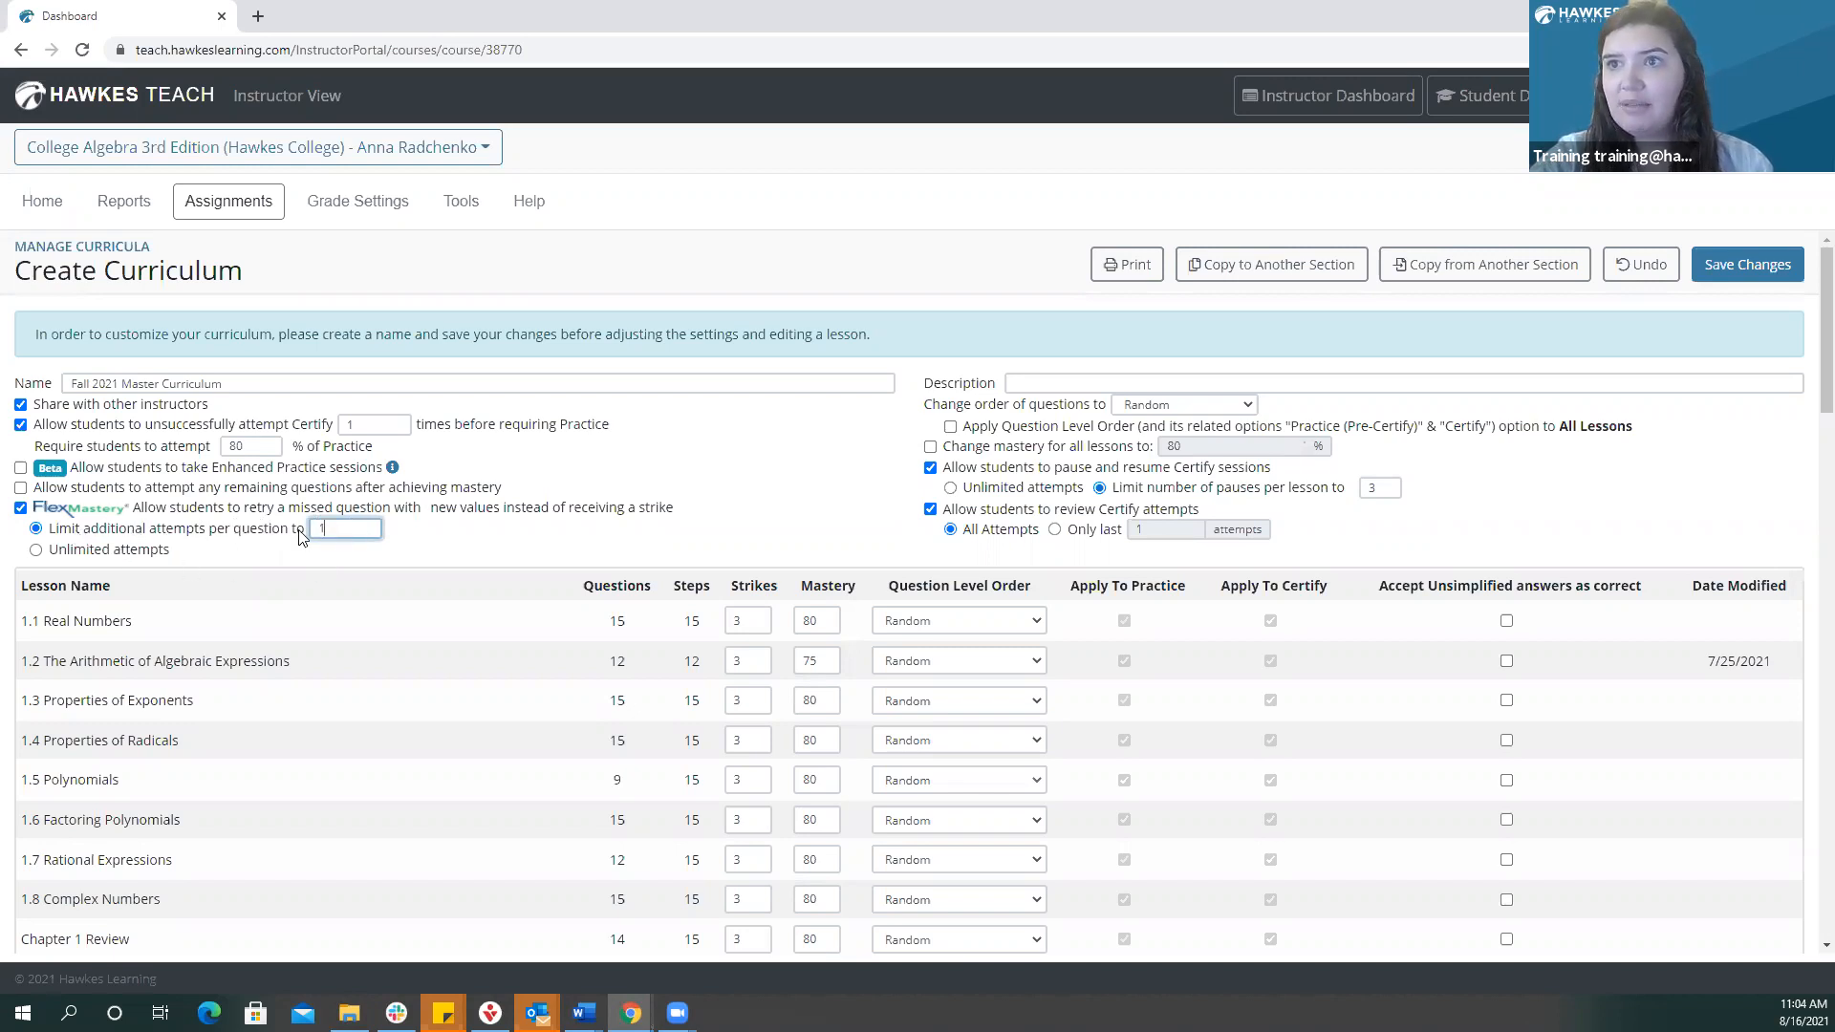
{"action": "left_click", "coordinate": [434, 538]}
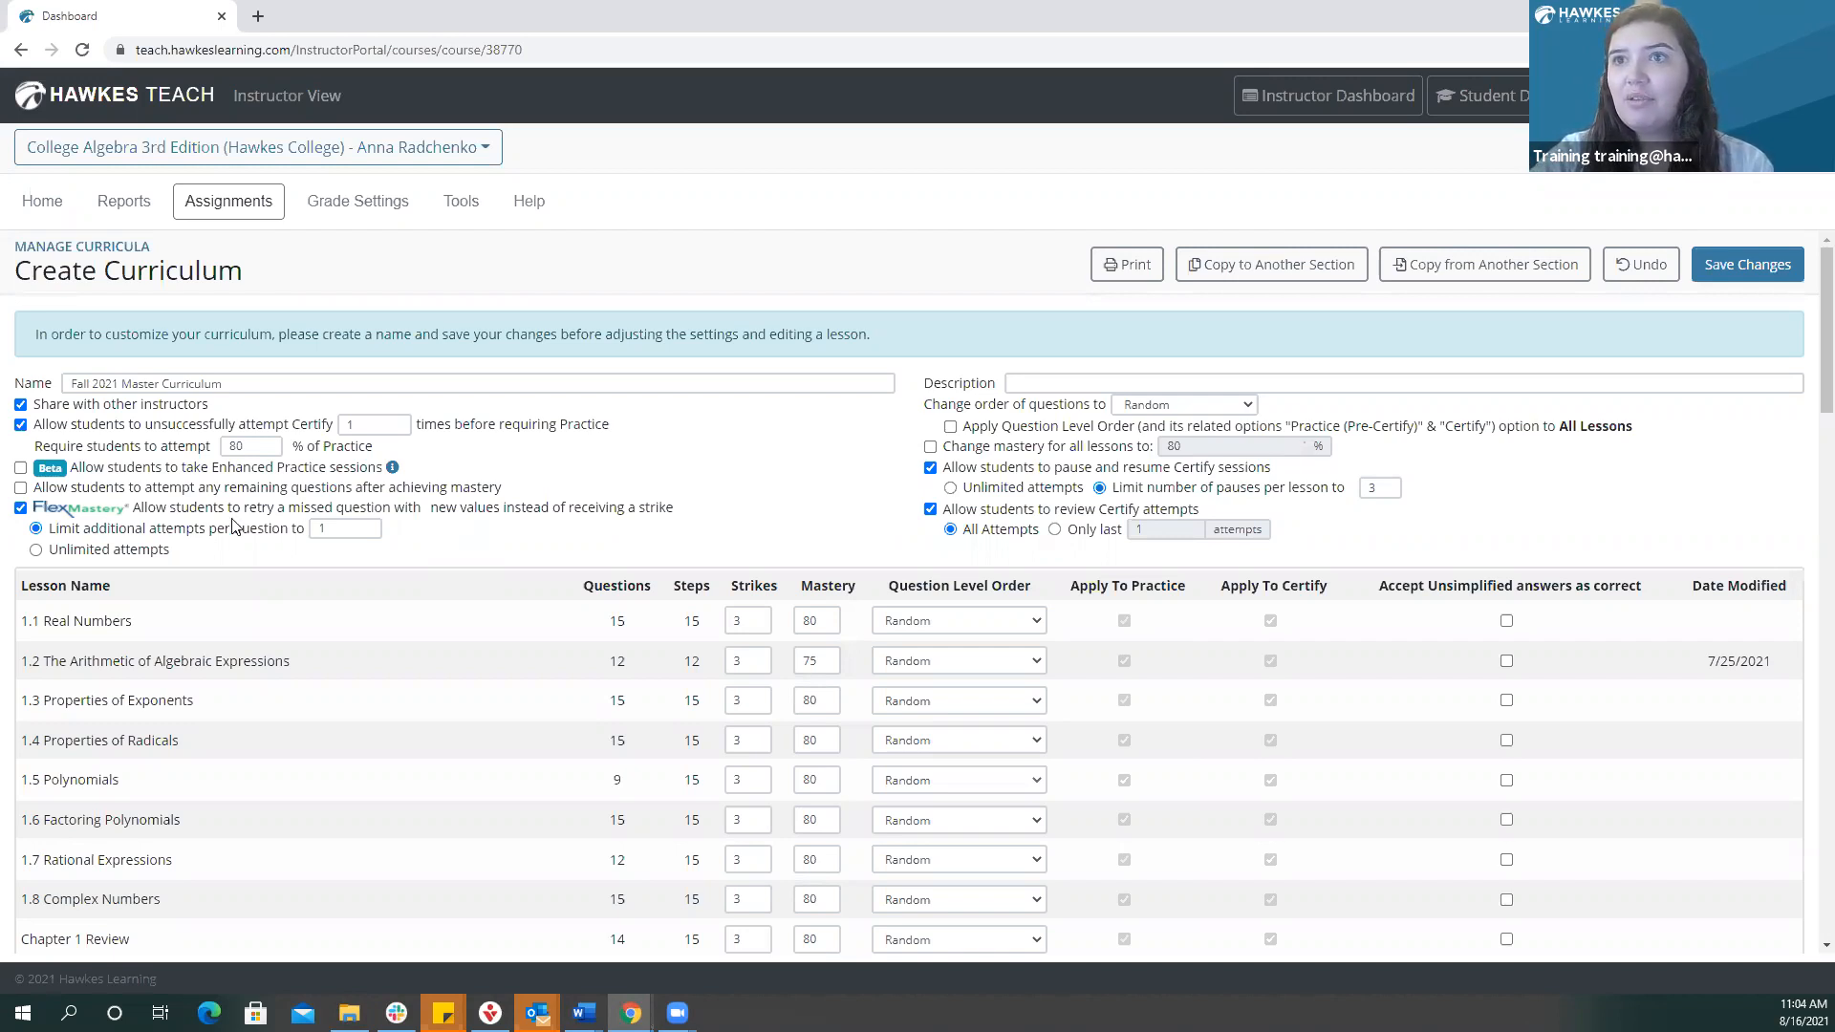
Allow students to take Enhanced Practice sessions and save the curriculum.
{"action": "left_click", "coordinate": [21, 468]}
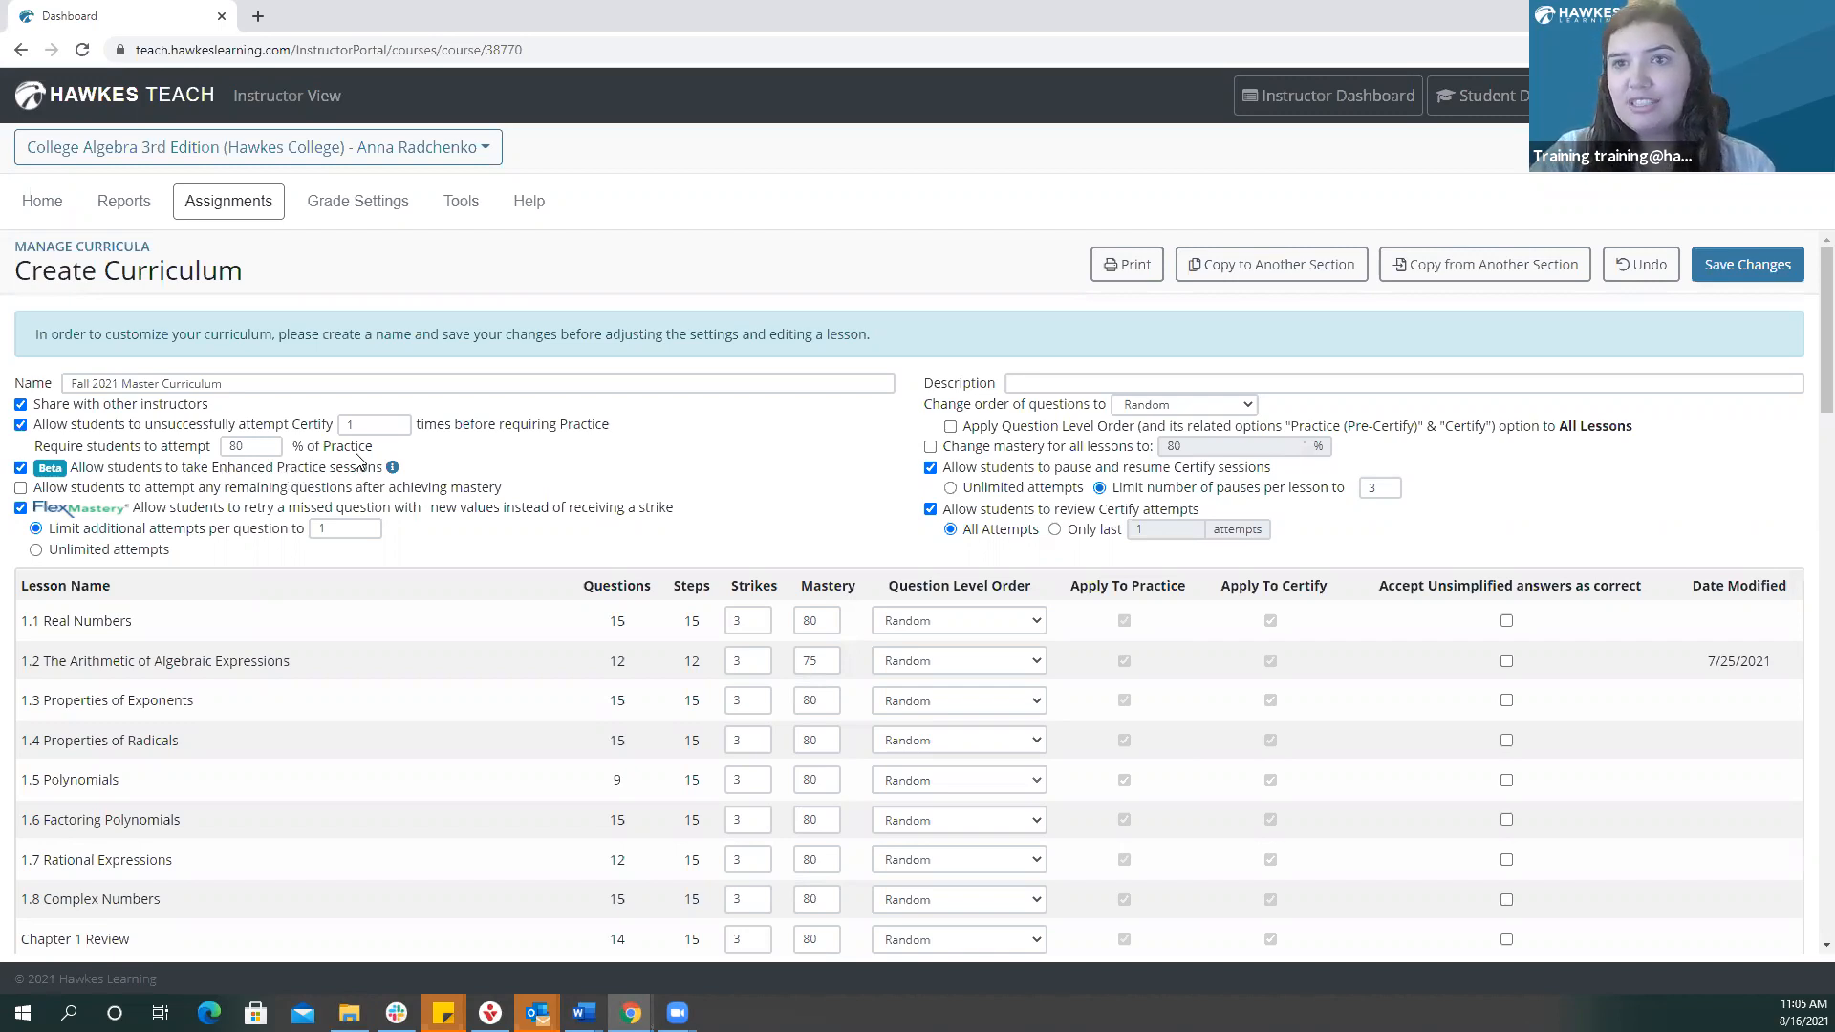
{"action": "scroll", "coordinate": [418, 455], "scroll_direction": "down", "scroll_amount": 1}
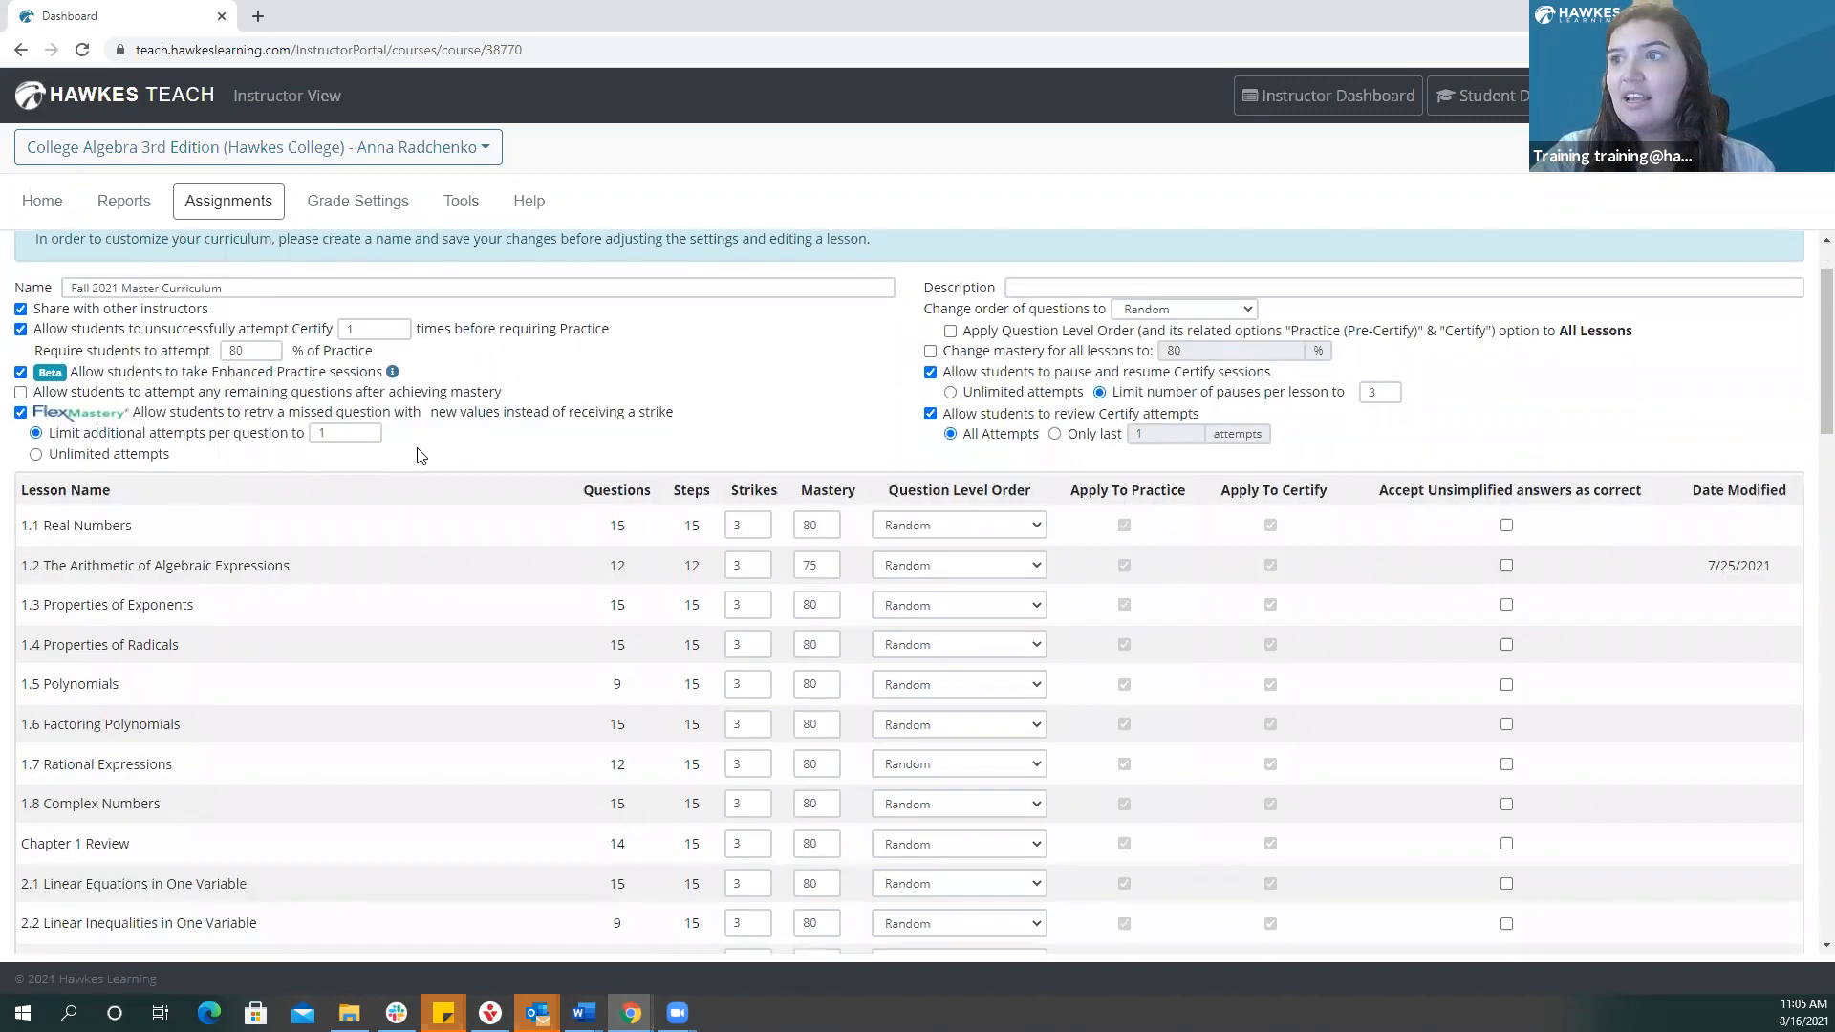
{"action": "scroll", "coordinate": [417, 455], "scroll_direction": "up", "scroll_amount": 1}
{"action": "scroll", "coordinate": [622, 497], "scroll_direction": "down", "scroll_amount": 1}
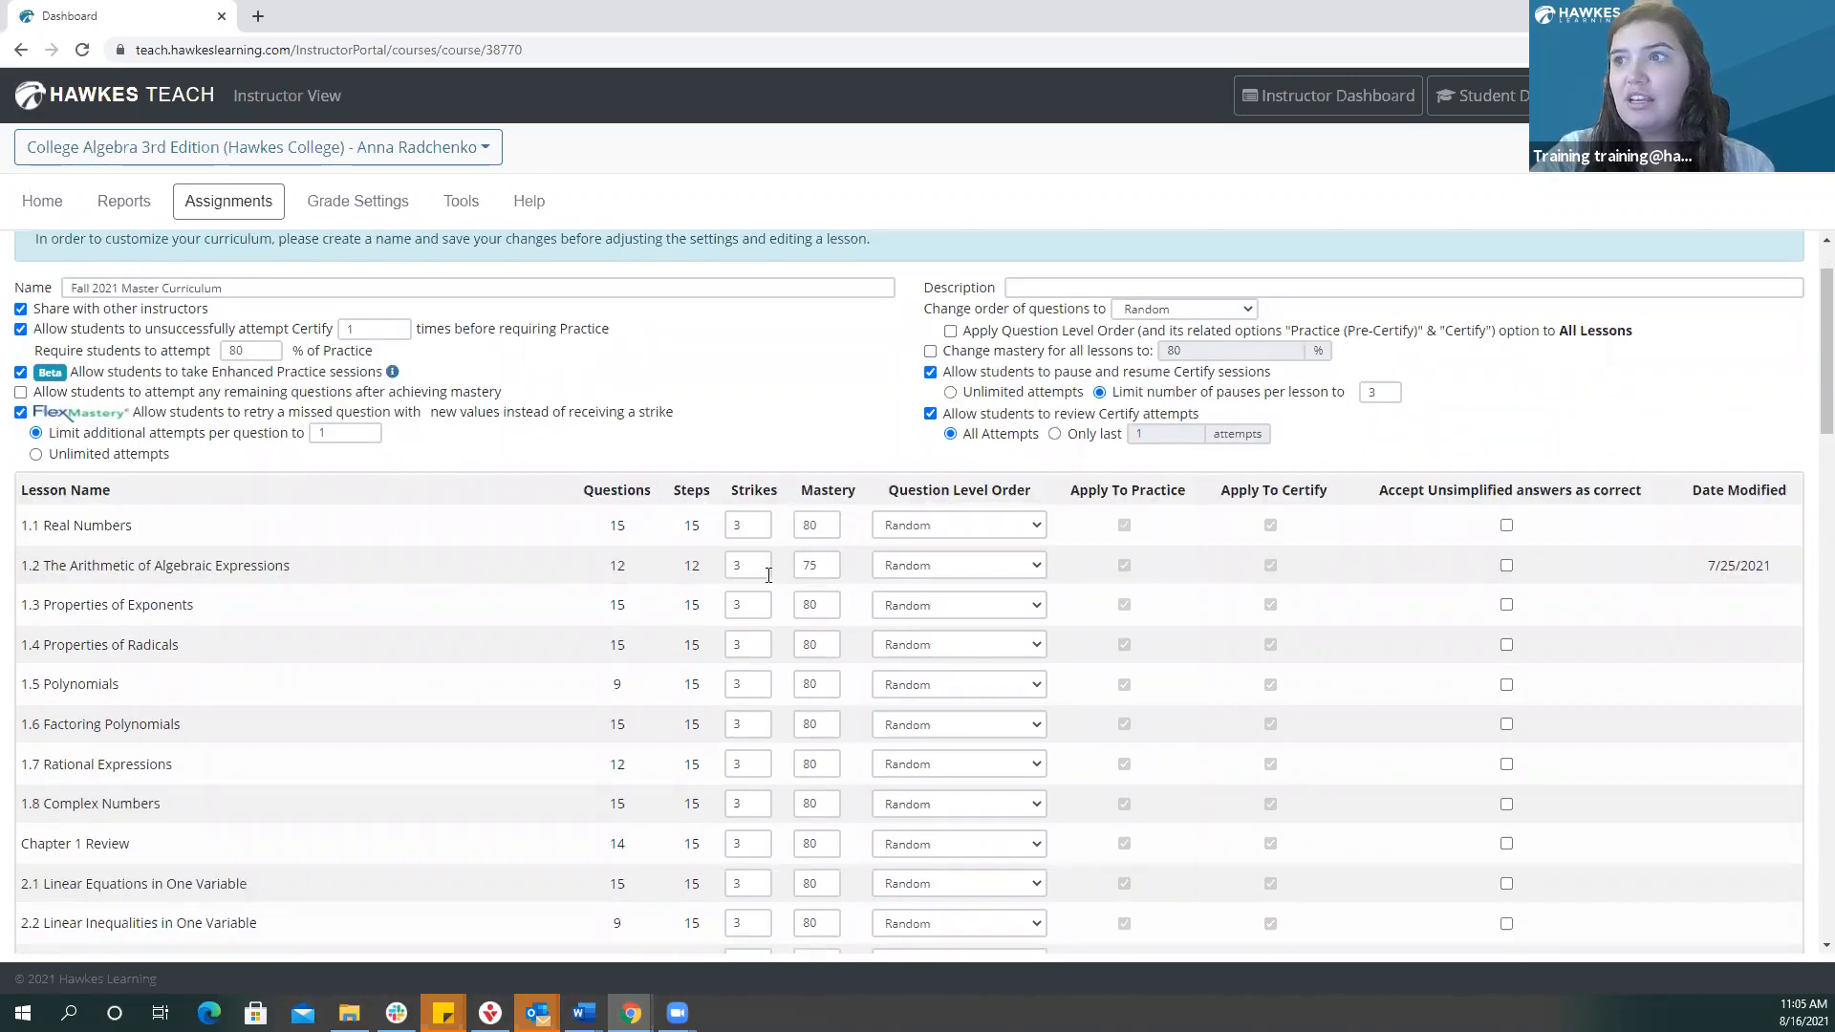
{"action": "scroll", "coordinate": [736, 590], "scroll_direction": "down", "scroll_amount": 1}
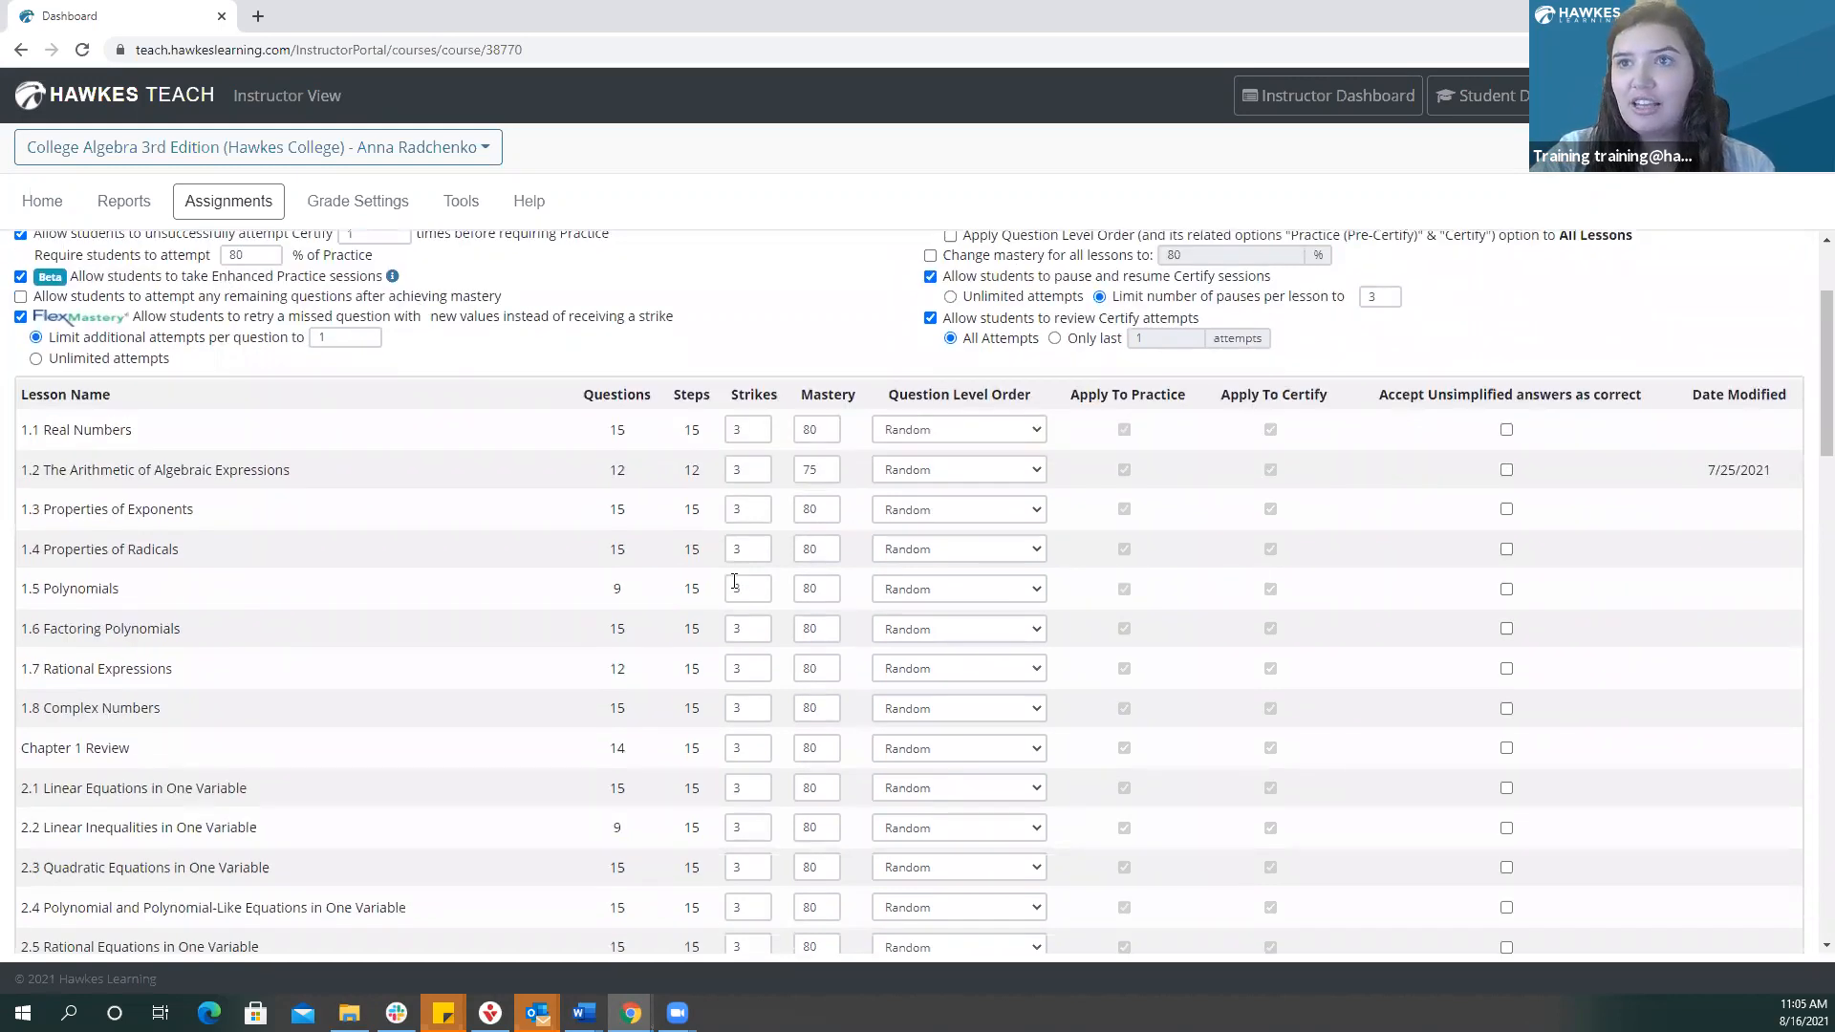
{"action": "scroll", "coordinate": [734, 581], "scroll_direction": "up", "scroll_amount": 2}
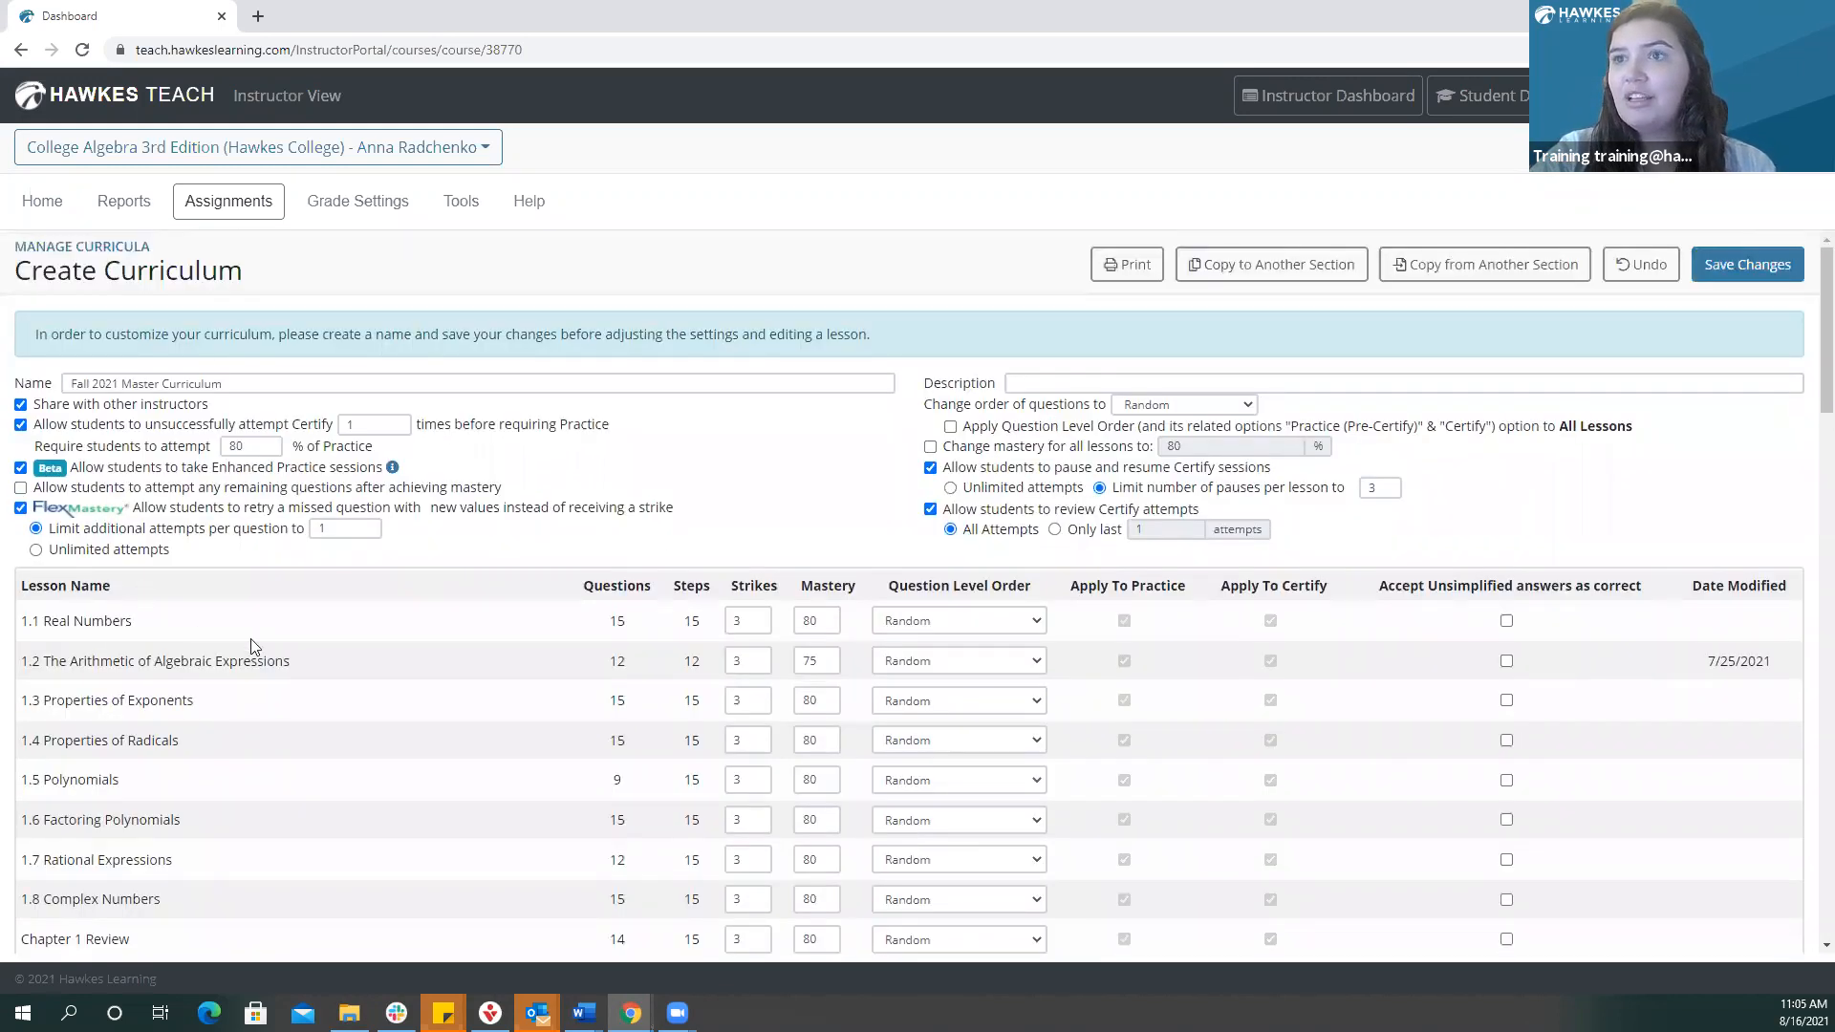
{"action": "left_click", "coordinate": [1736, 271]}
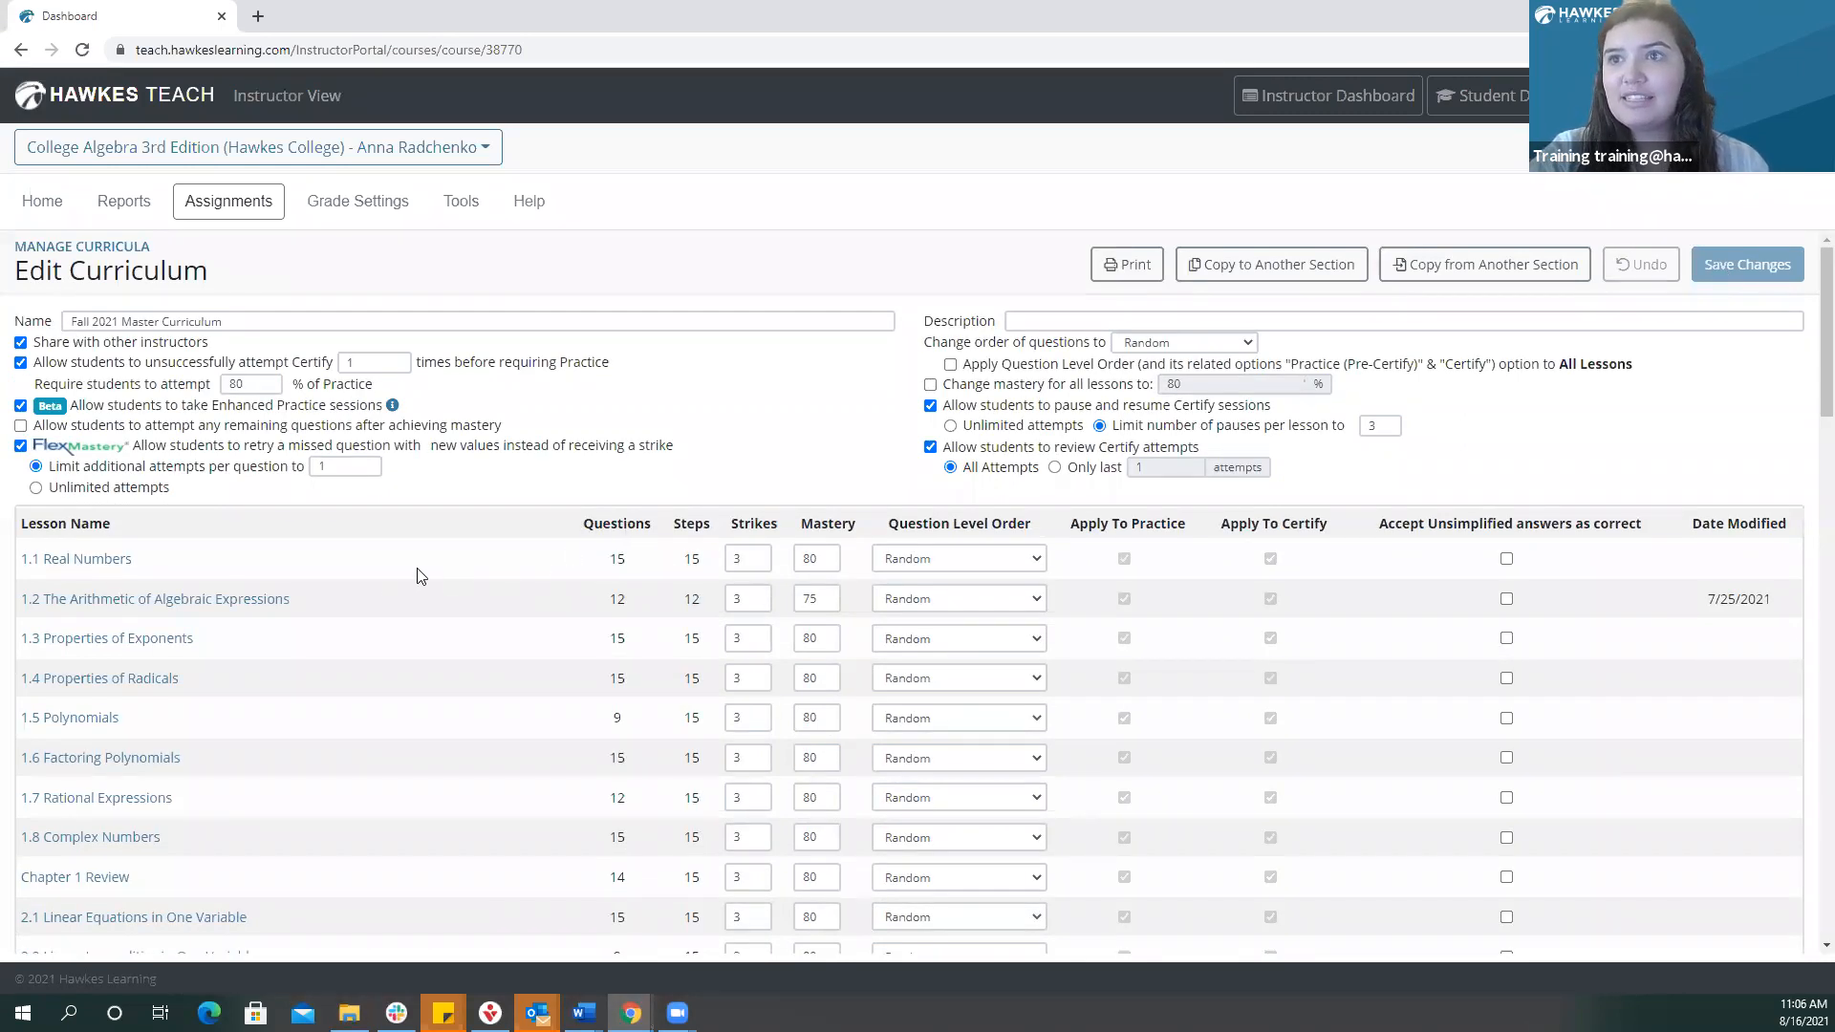
Open lesson 1.4 Properties of Radicals for editing and look through its questions.
{"action": "scroll", "coordinate": [159, 555], "scroll_direction": "down", "scroll_amount": 1}
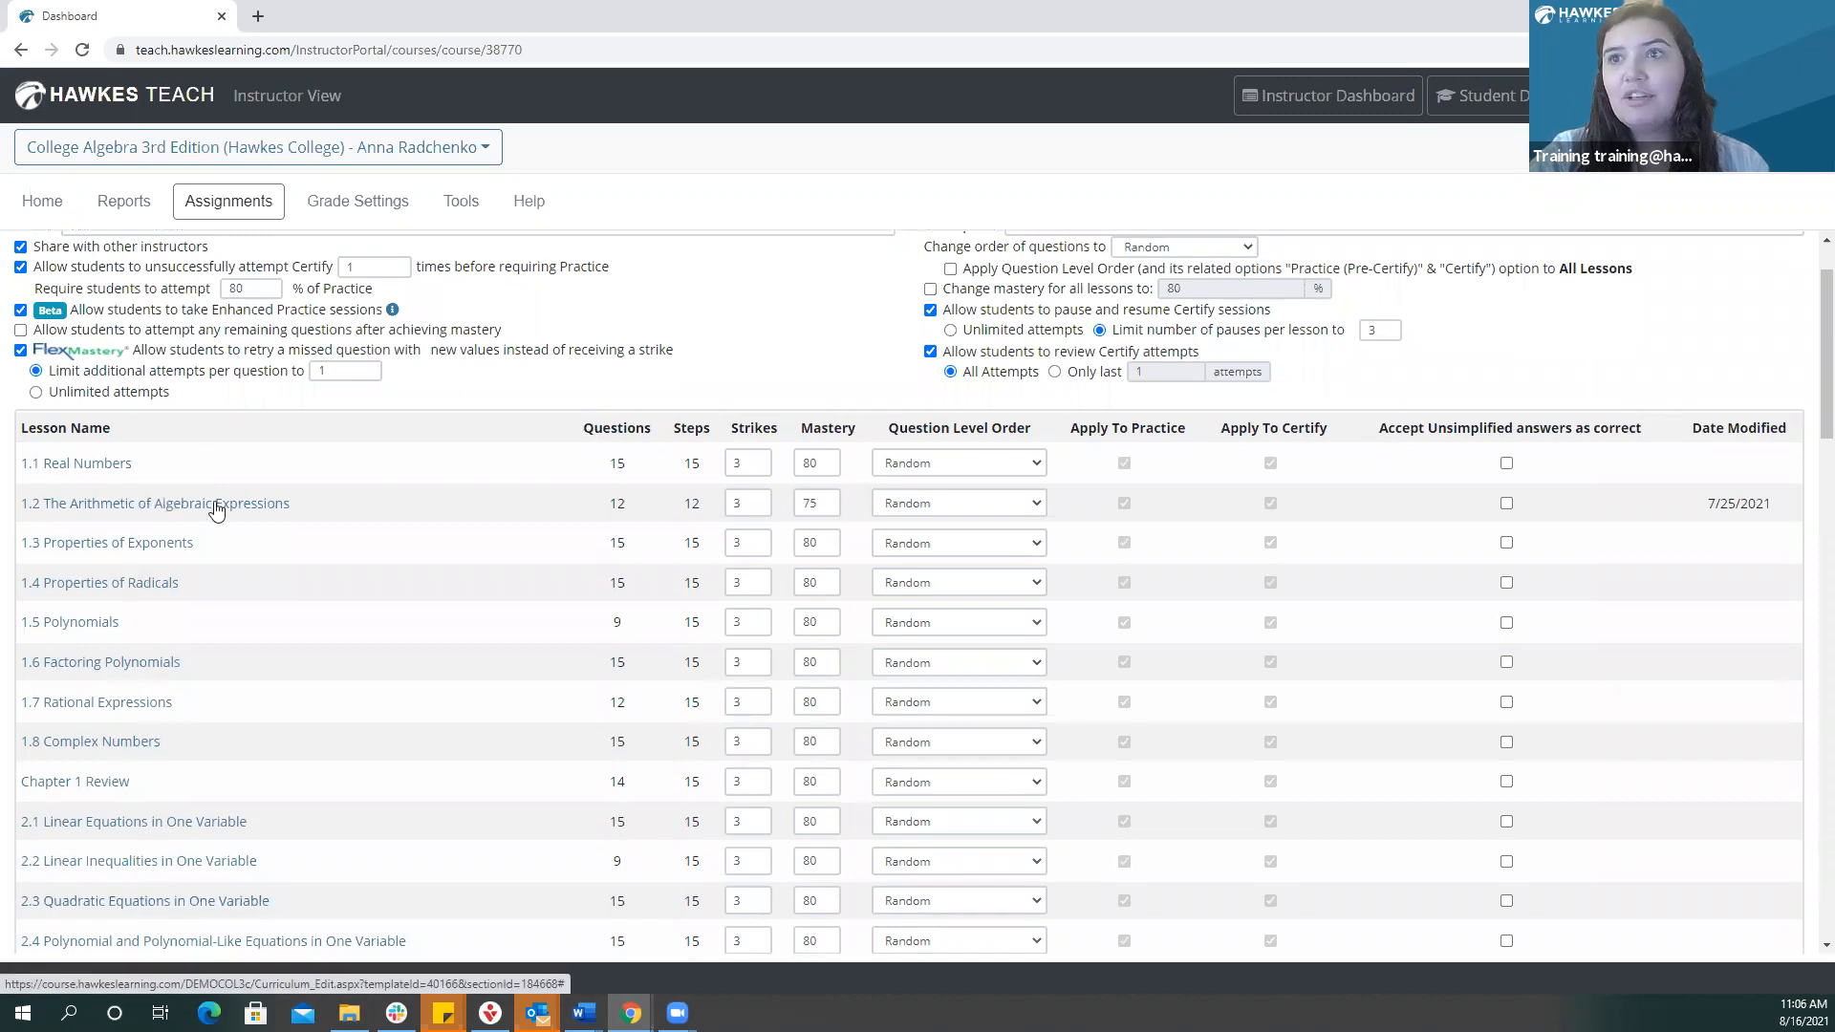
{"action": "left_click", "coordinate": [96, 585]}
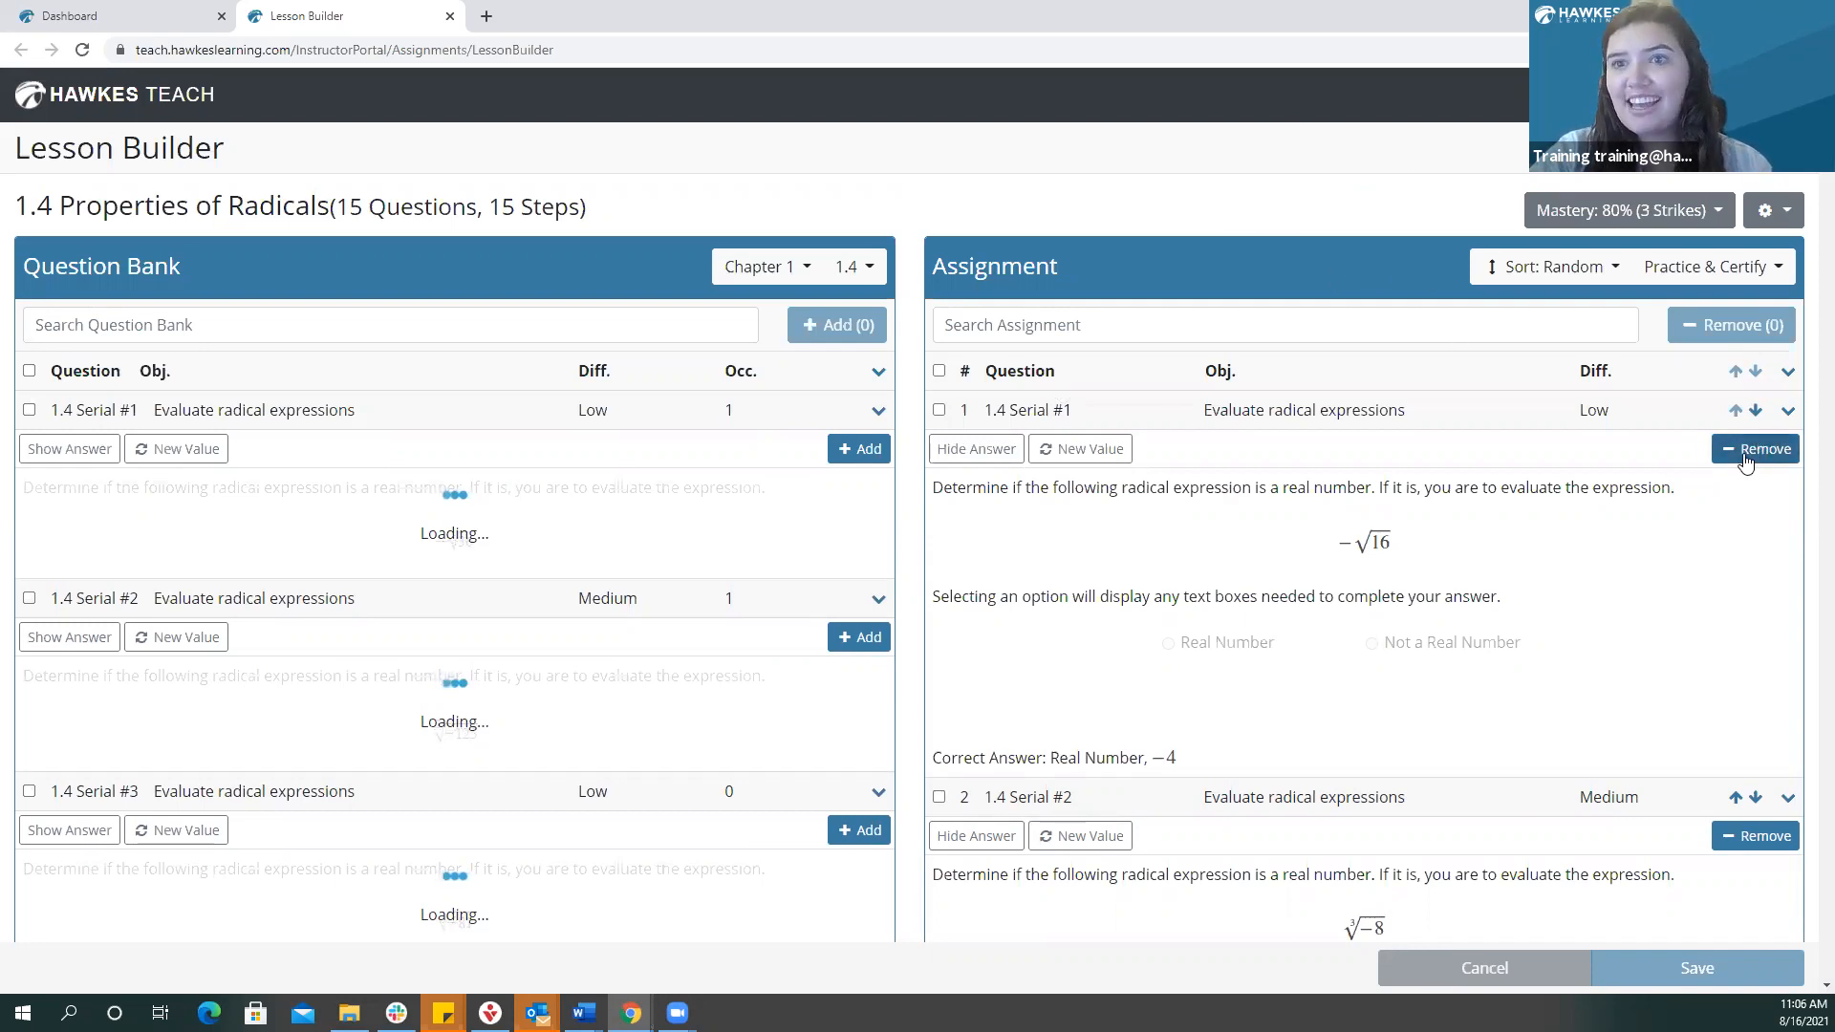
{"action": "scroll", "coordinate": [1718, 481], "scroll_direction": "down", "scroll_amount": 2}
{"action": "scroll", "coordinate": [1718, 481], "scroll_direction": "down", "scroll_amount": 2}
{"action": "scroll", "coordinate": [1718, 481], "scroll_direction": "up", "scroll_amount": 3}
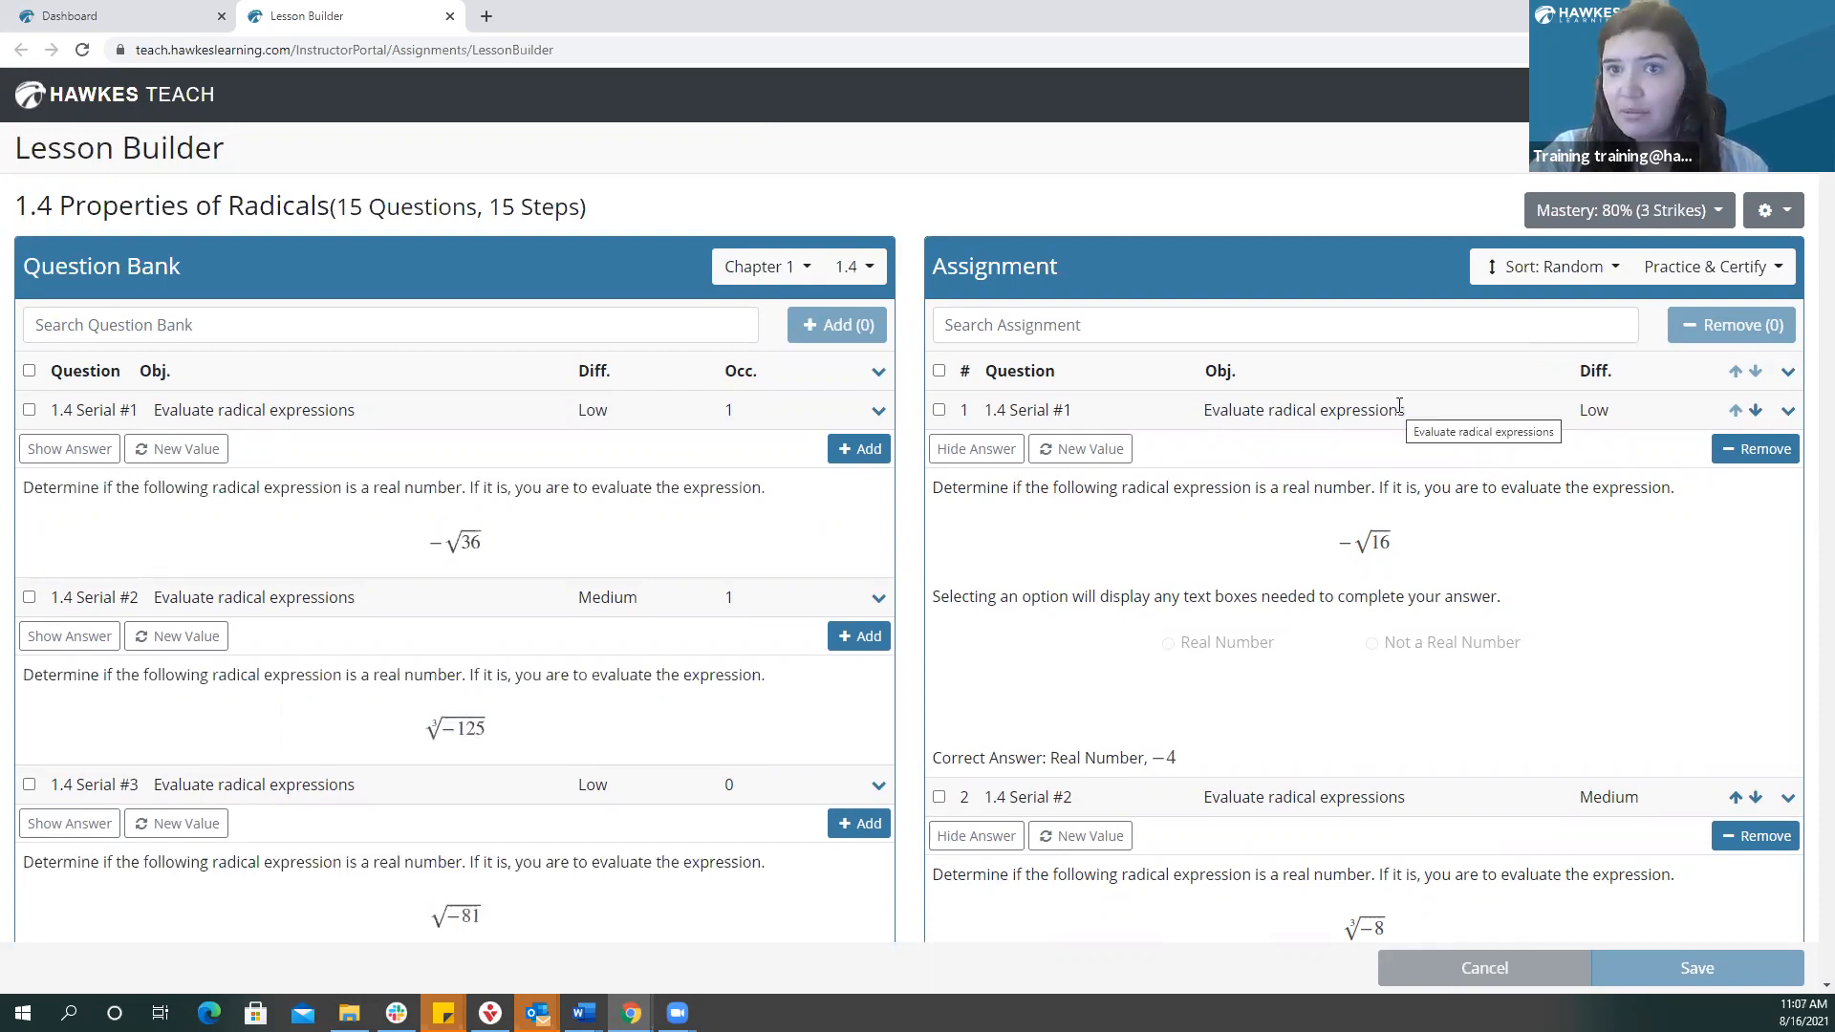
Remove question 1.4 Serial #1 from the assignment and add another instance of 1.4 Serial #2 from the question bank.
{"action": "left_click", "coordinate": [1766, 453]}
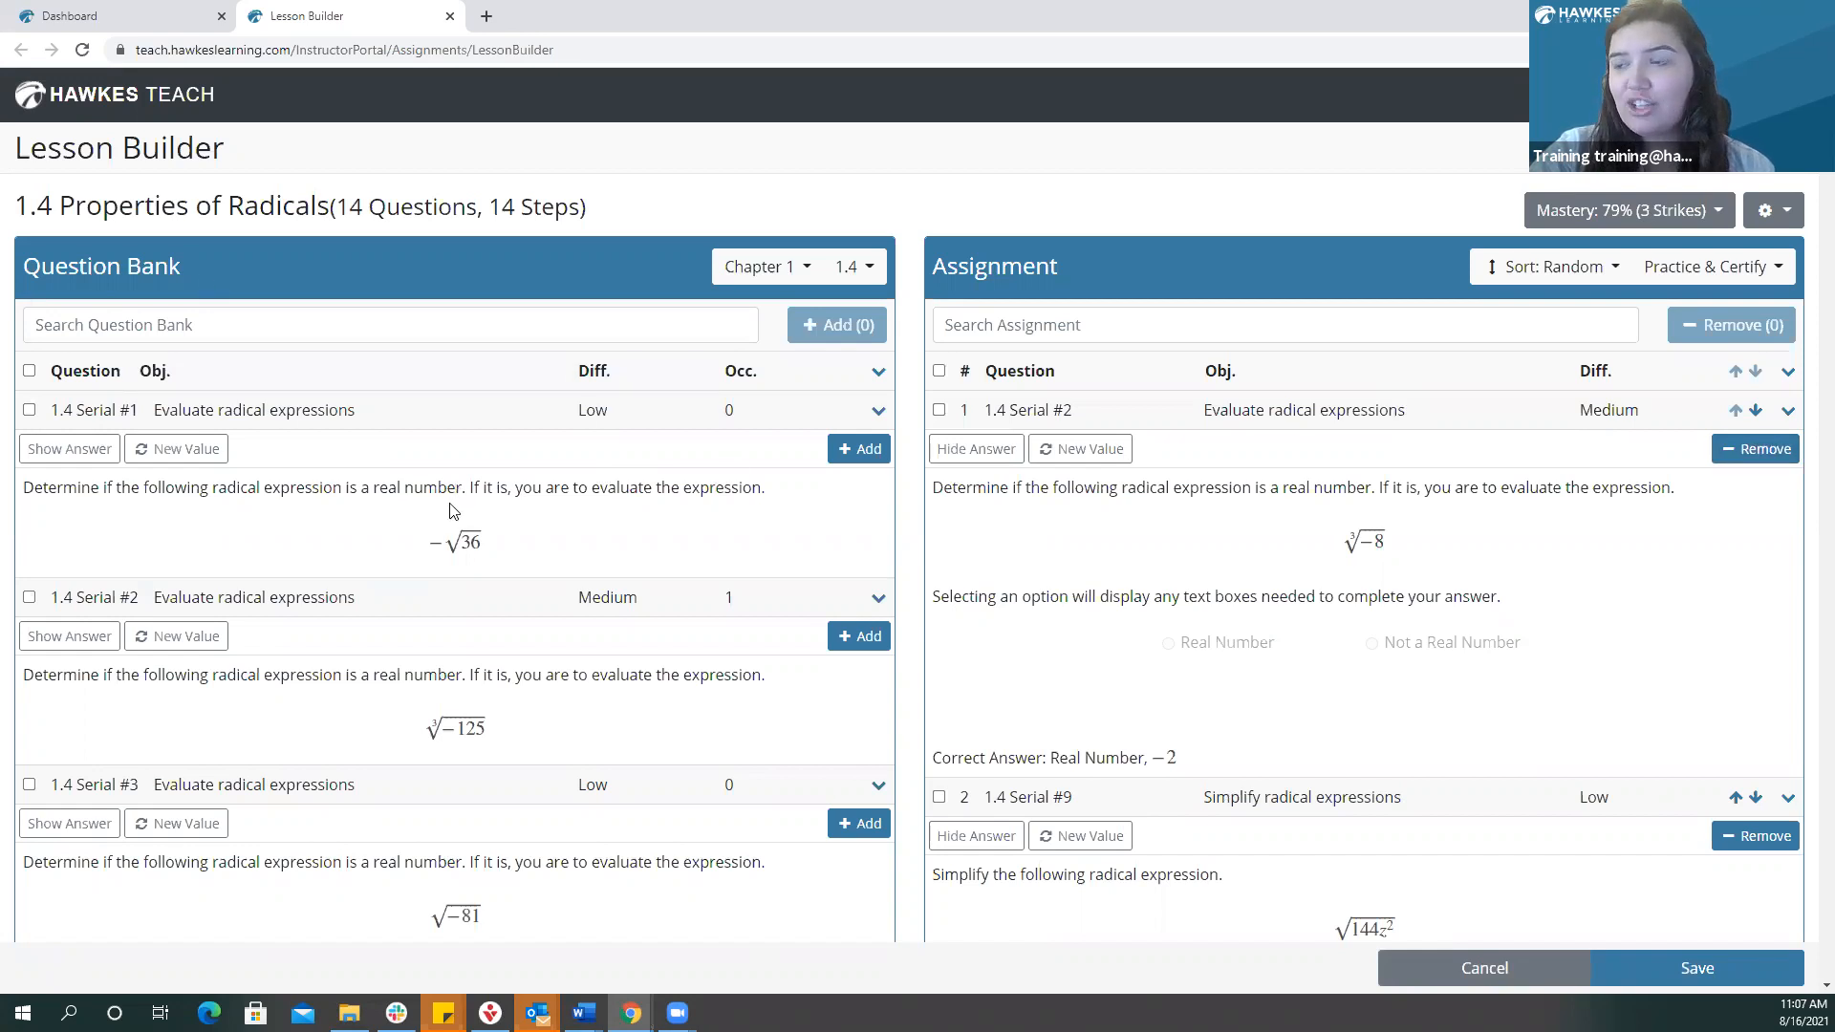
{"action": "scroll", "coordinate": [454, 511], "scroll_direction": "down", "scroll_amount": 1}
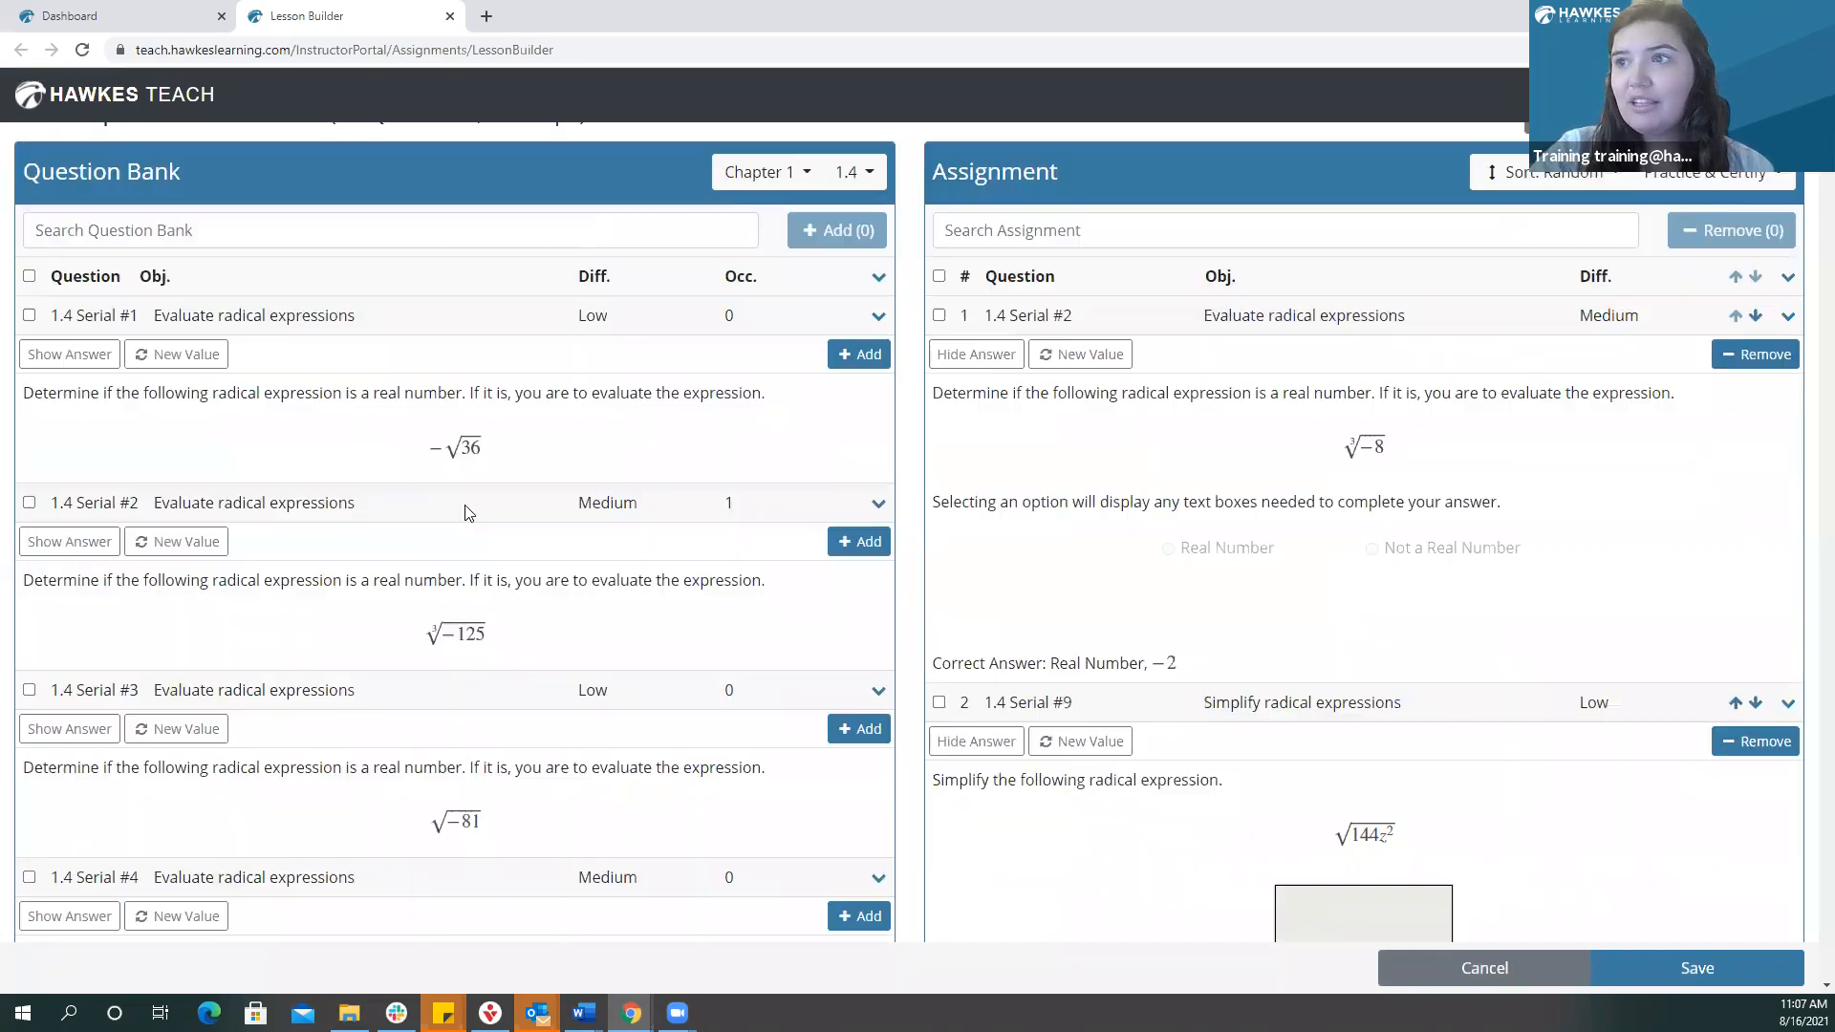
{"action": "left_click", "coordinate": [860, 549]}
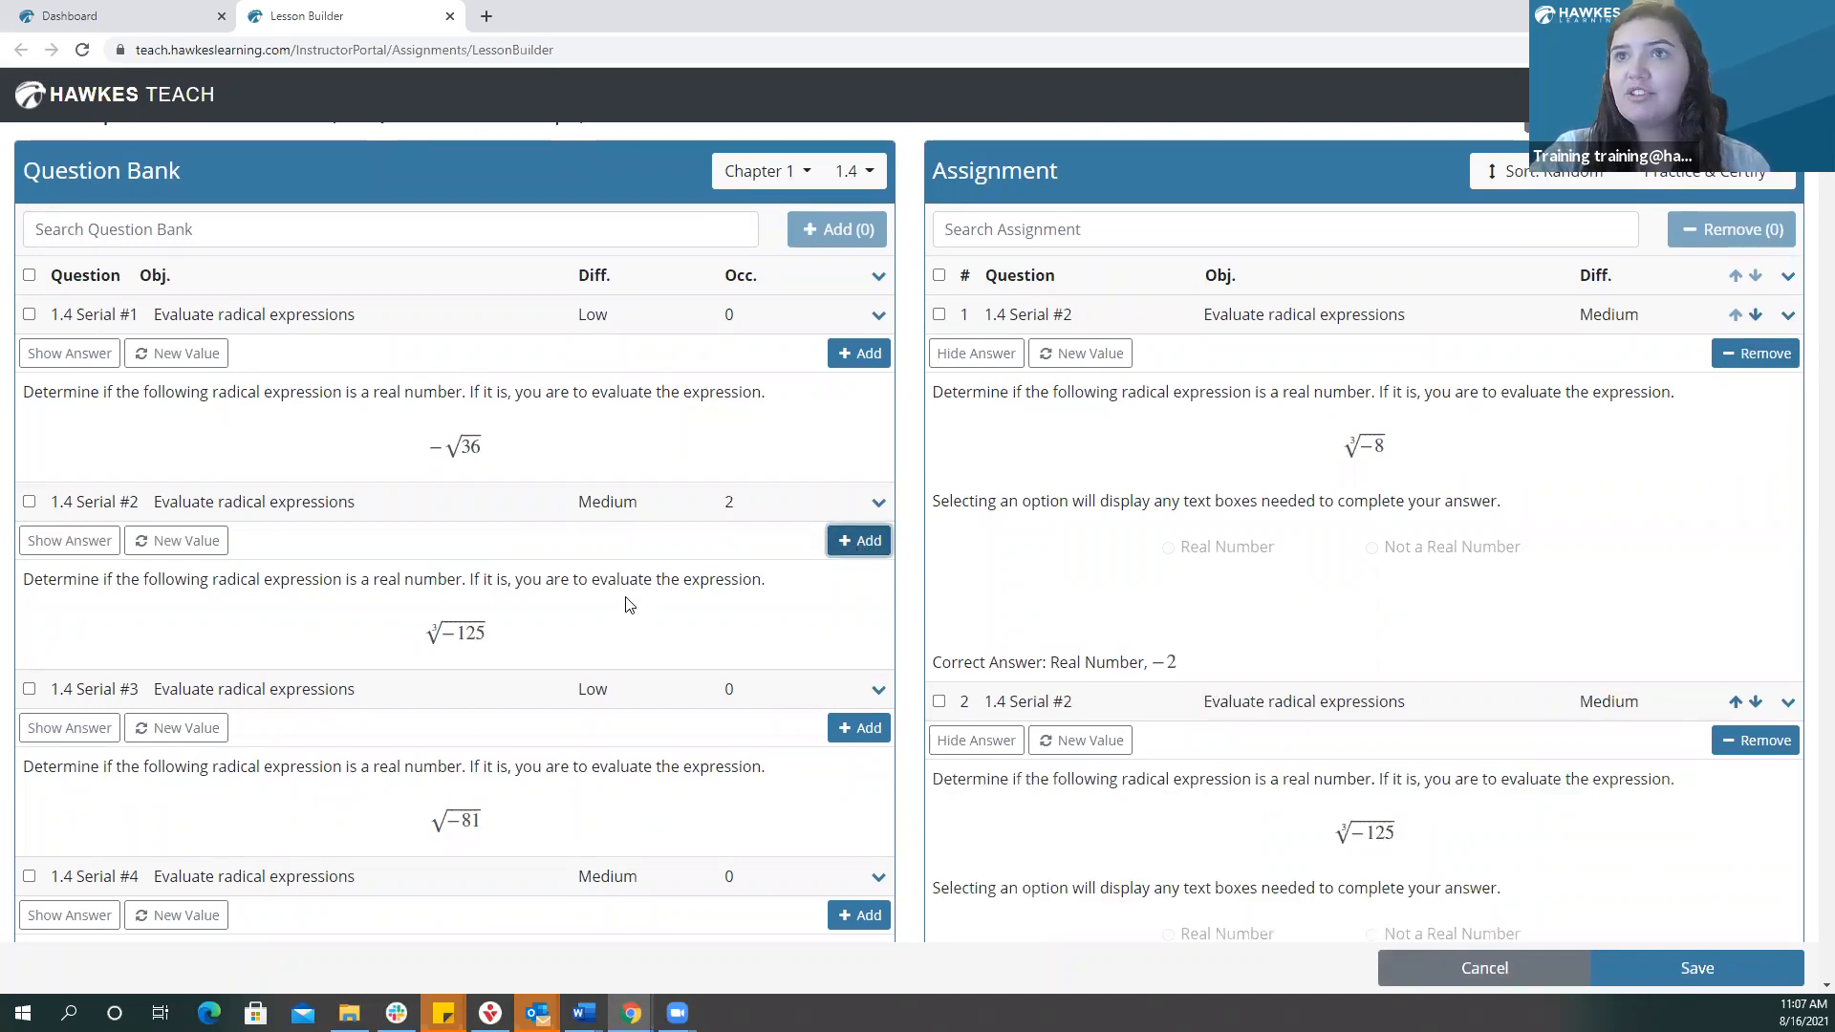
Add questions 1.4 Serial #1 and 1.4 Serial #2 to the assignment together as one selection.
{"action": "left_click", "coordinate": [29, 314]}
{"action": "left_click", "coordinate": [29, 502]}
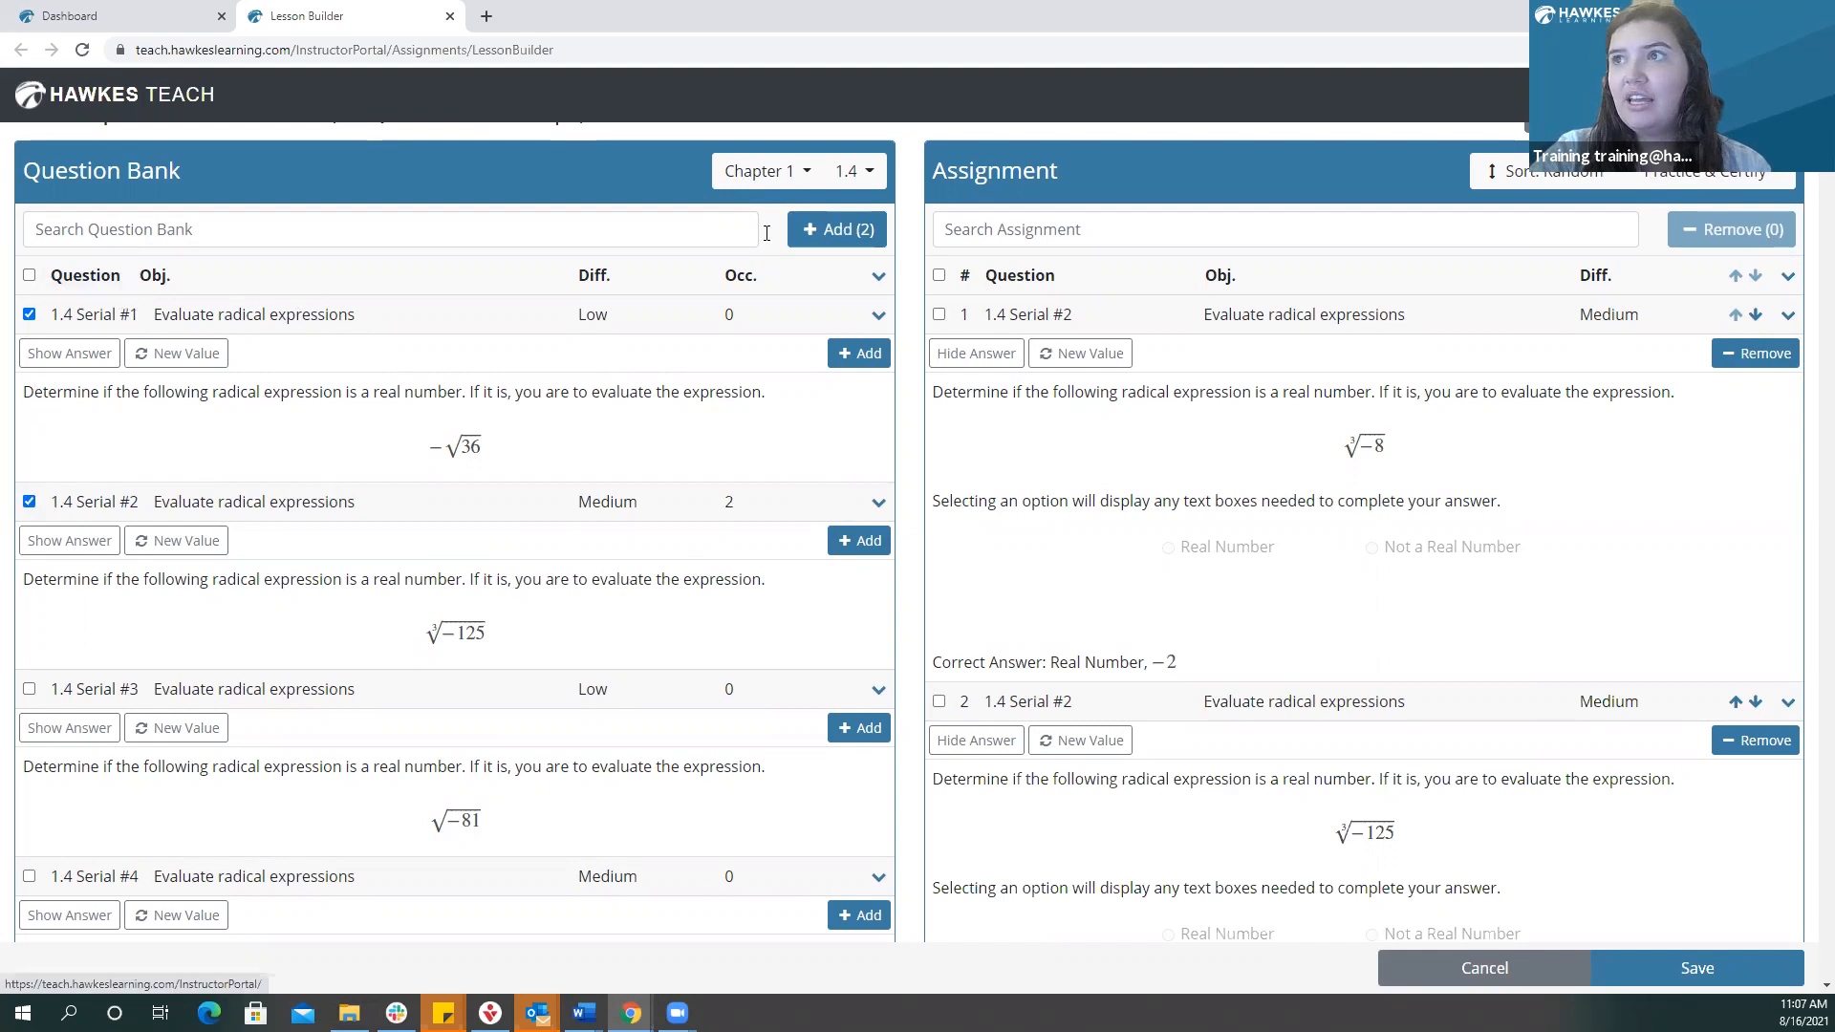
{"action": "left_click", "coordinate": [834, 232]}
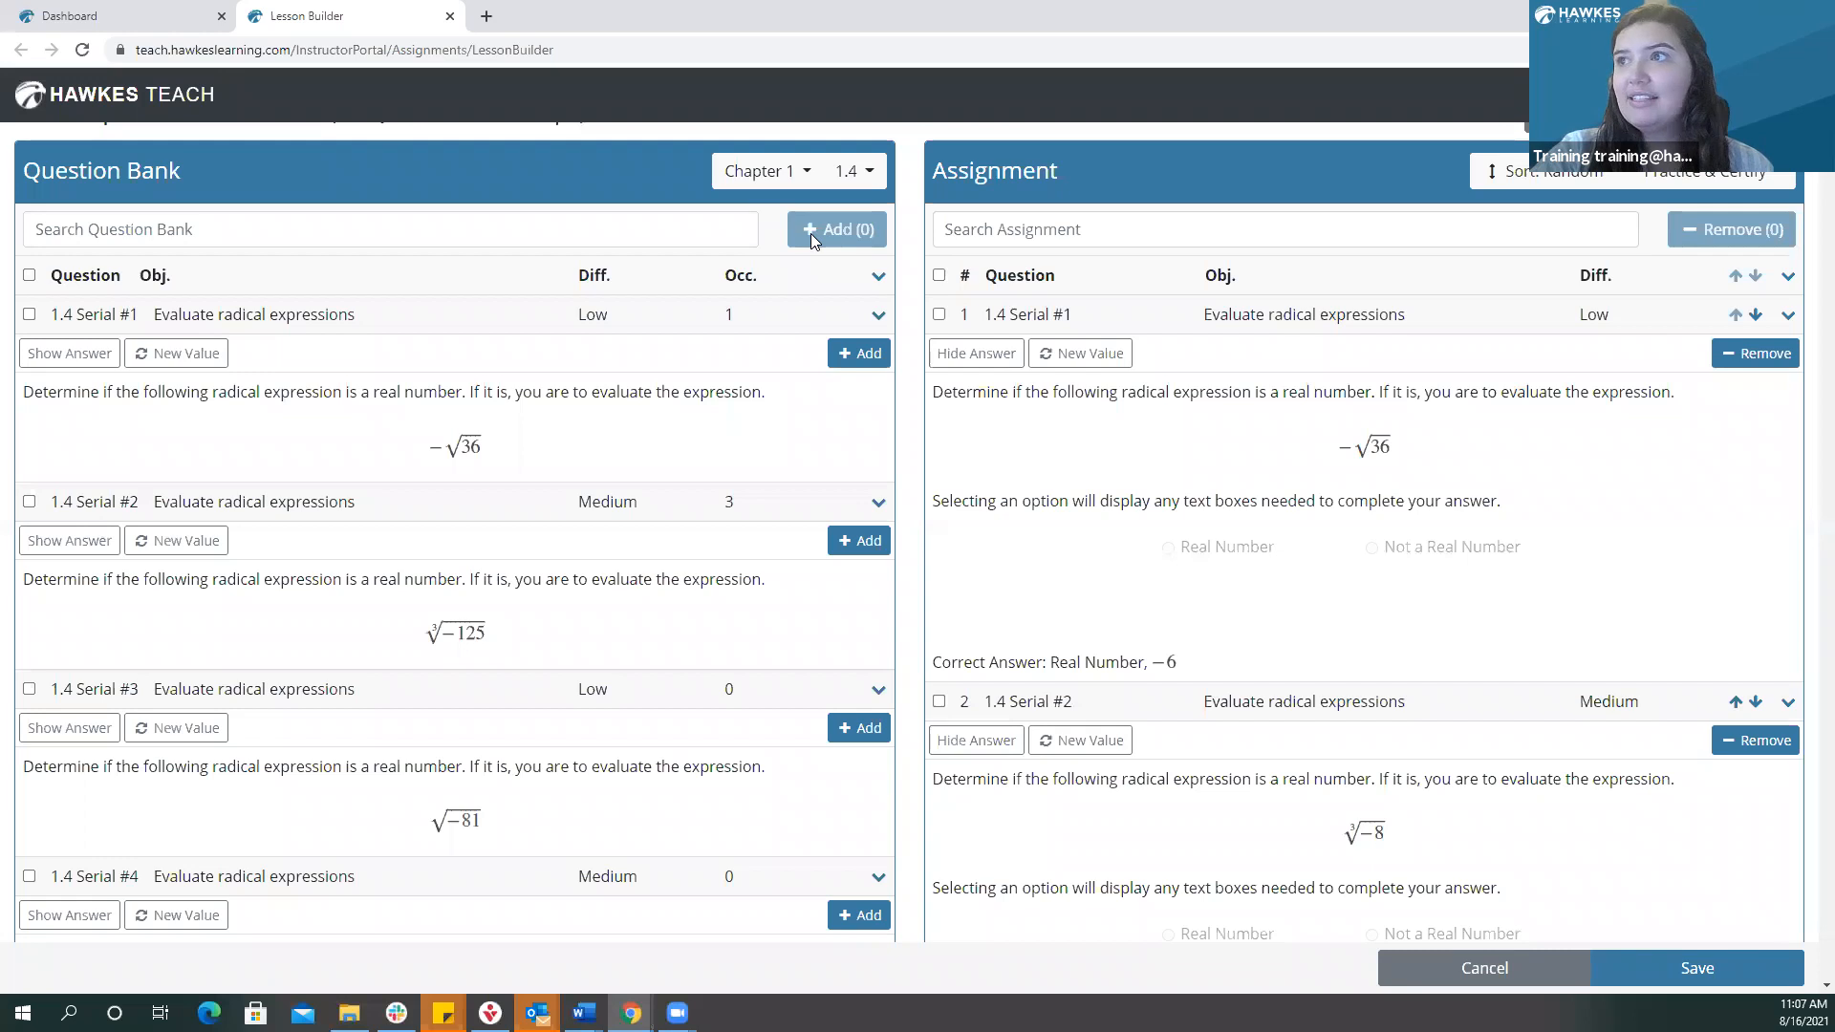
Sort the question bank by occurrence in both directions, and re-sort it by difficulty with High questions first.
{"action": "left_click", "coordinate": [748, 283]}
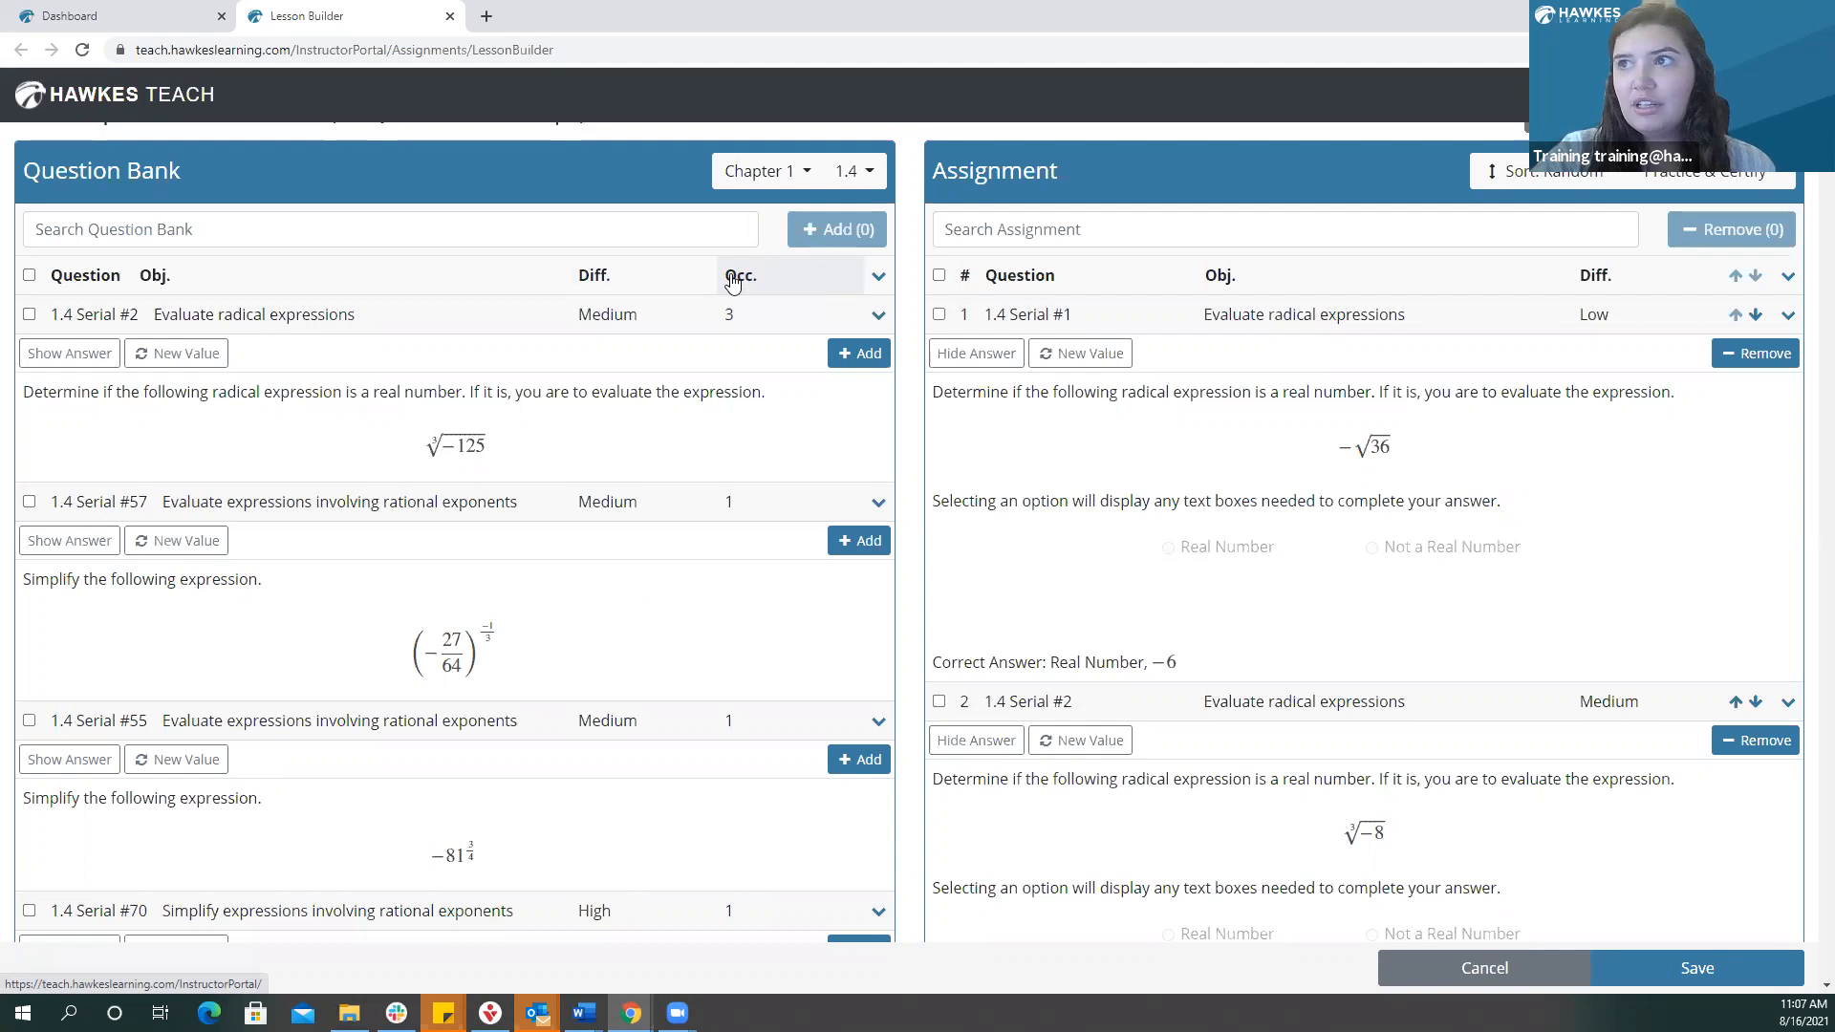
{"action": "left_click", "coordinate": [732, 279]}
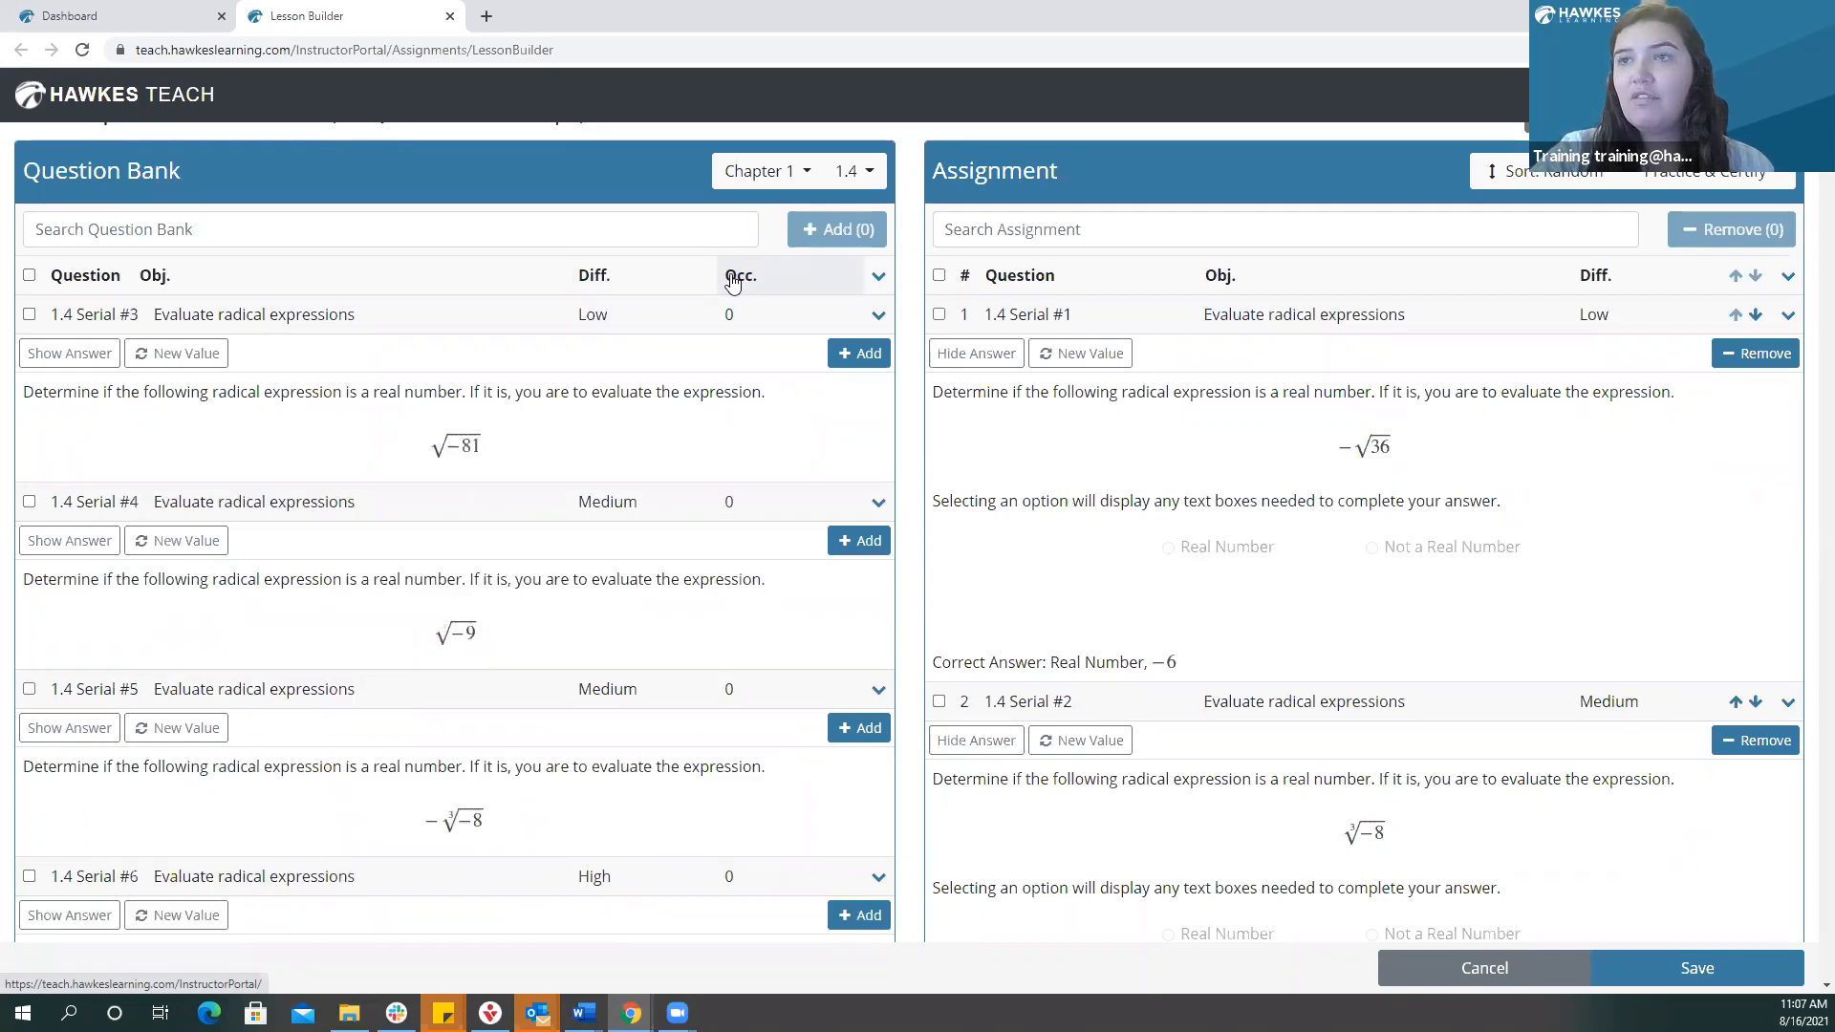
{"action": "left_click", "coordinate": [733, 280]}
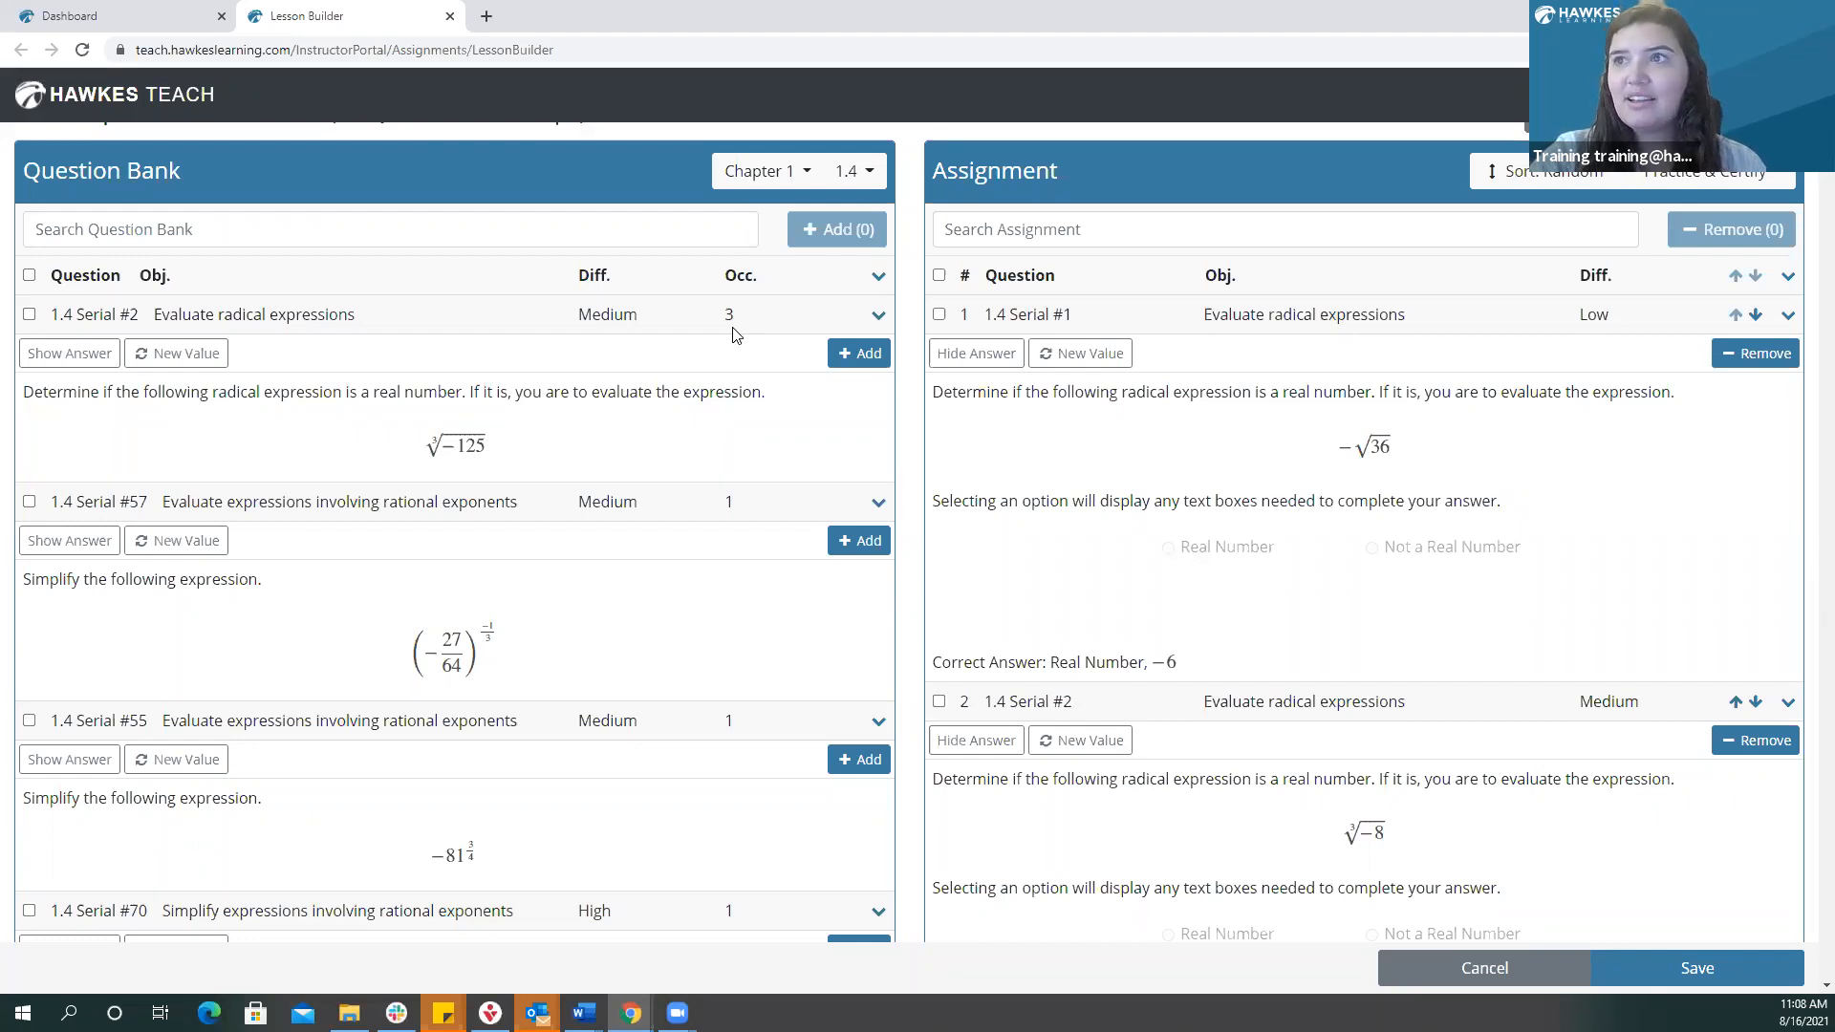
{"action": "left_click", "coordinate": [603, 277]}
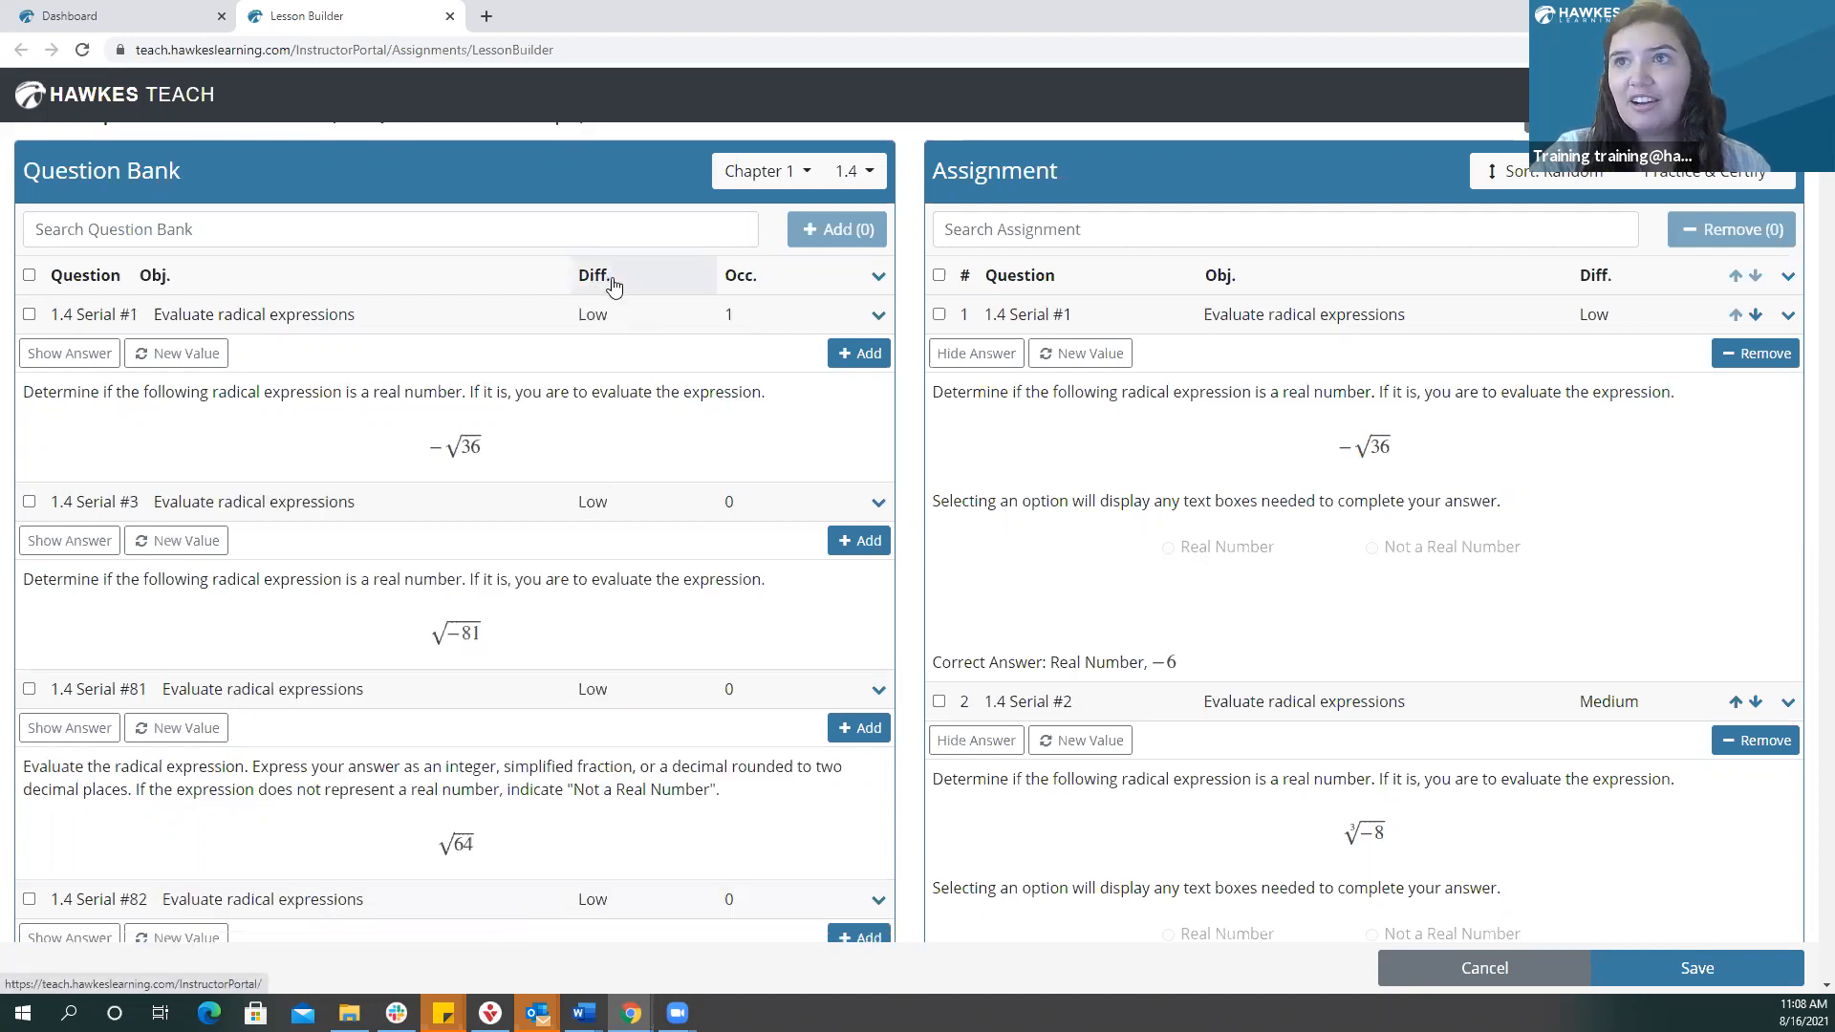
{"action": "left_click", "coordinate": [612, 287]}
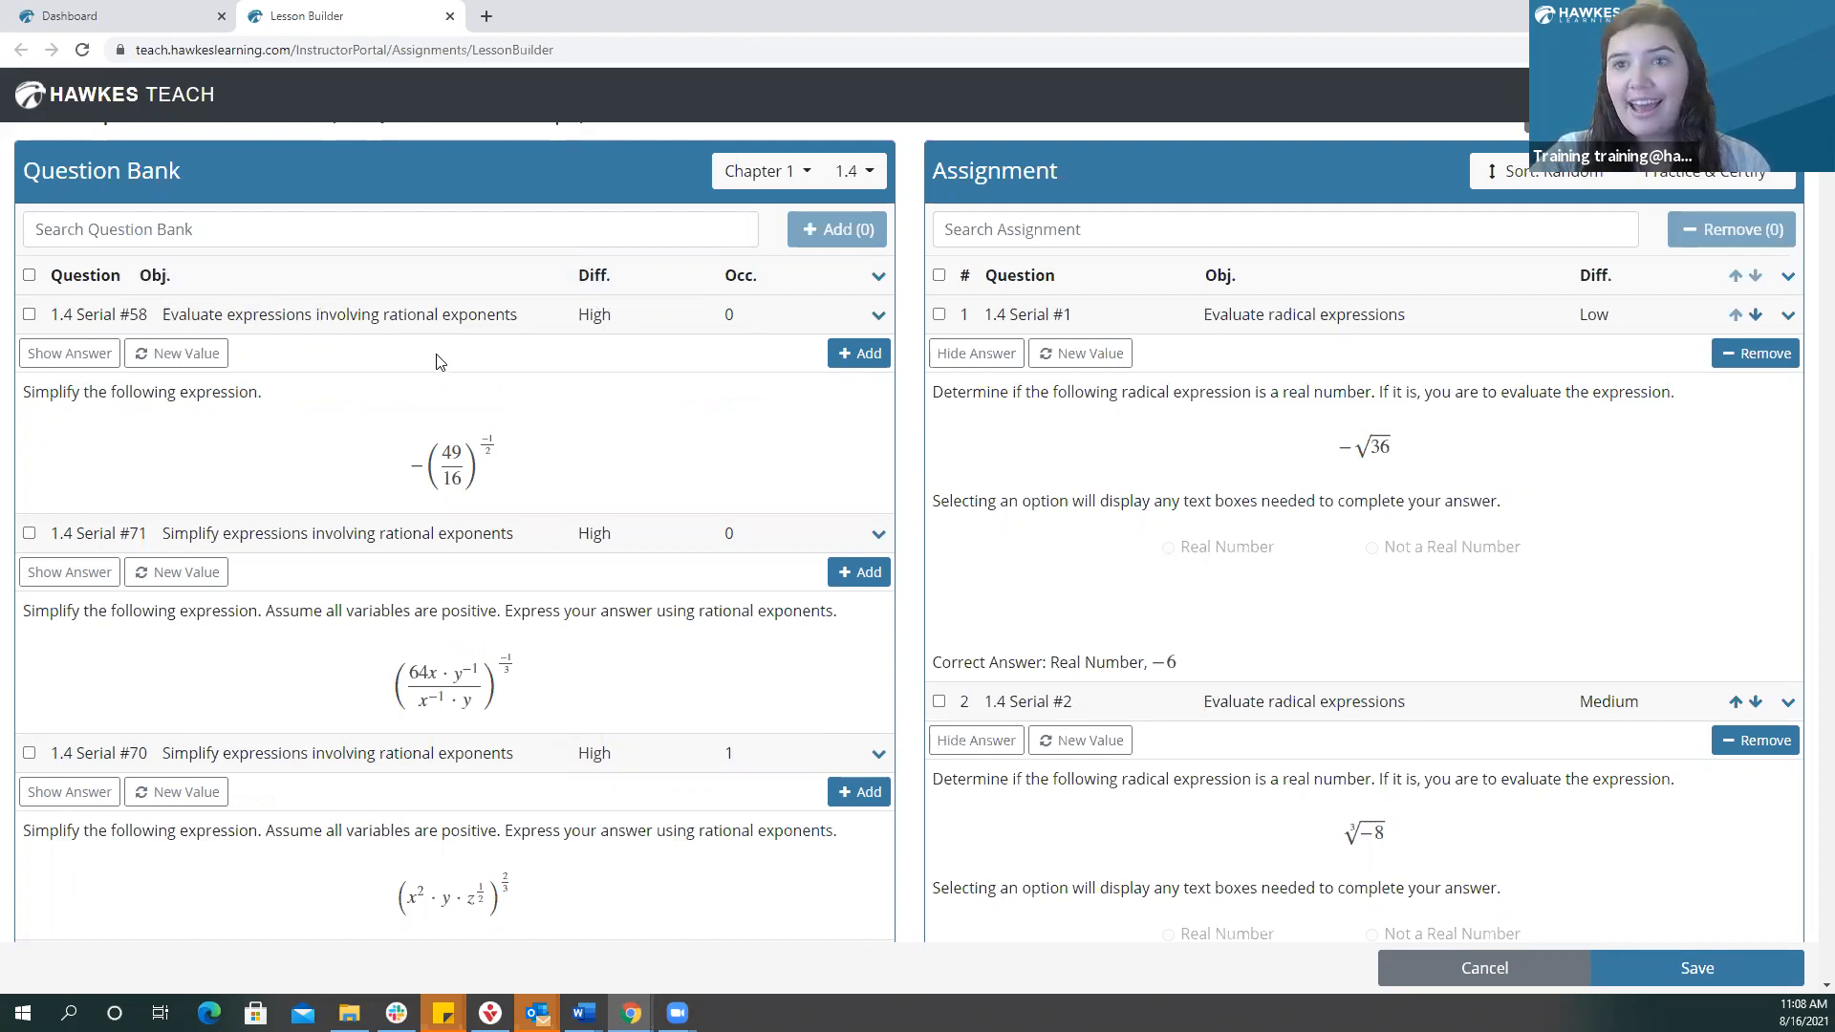
Check which lessons and chapters the question bank can draw questions from, keeping Chapter 1, lesson 1.4 selected.
{"action": "scroll", "coordinate": [438, 441], "scroll_direction": "up", "scroll_amount": 1}
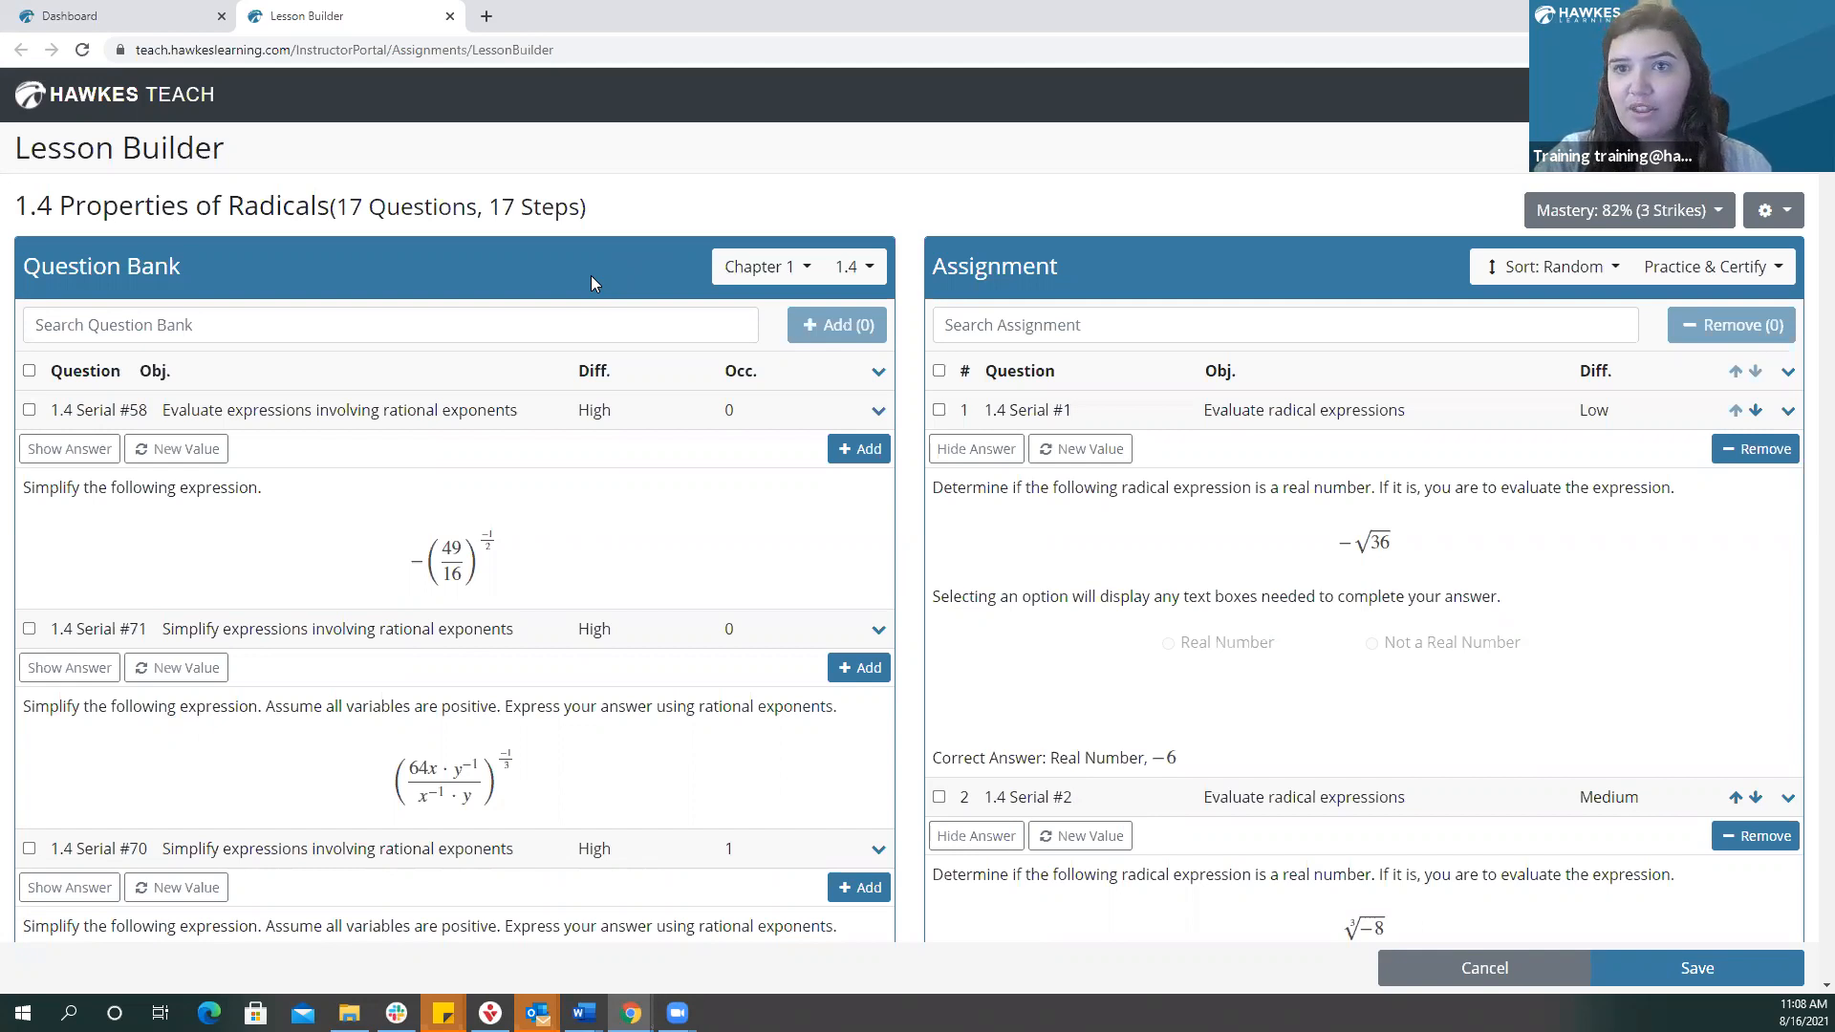
{"action": "left_click", "coordinate": [873, 271]}
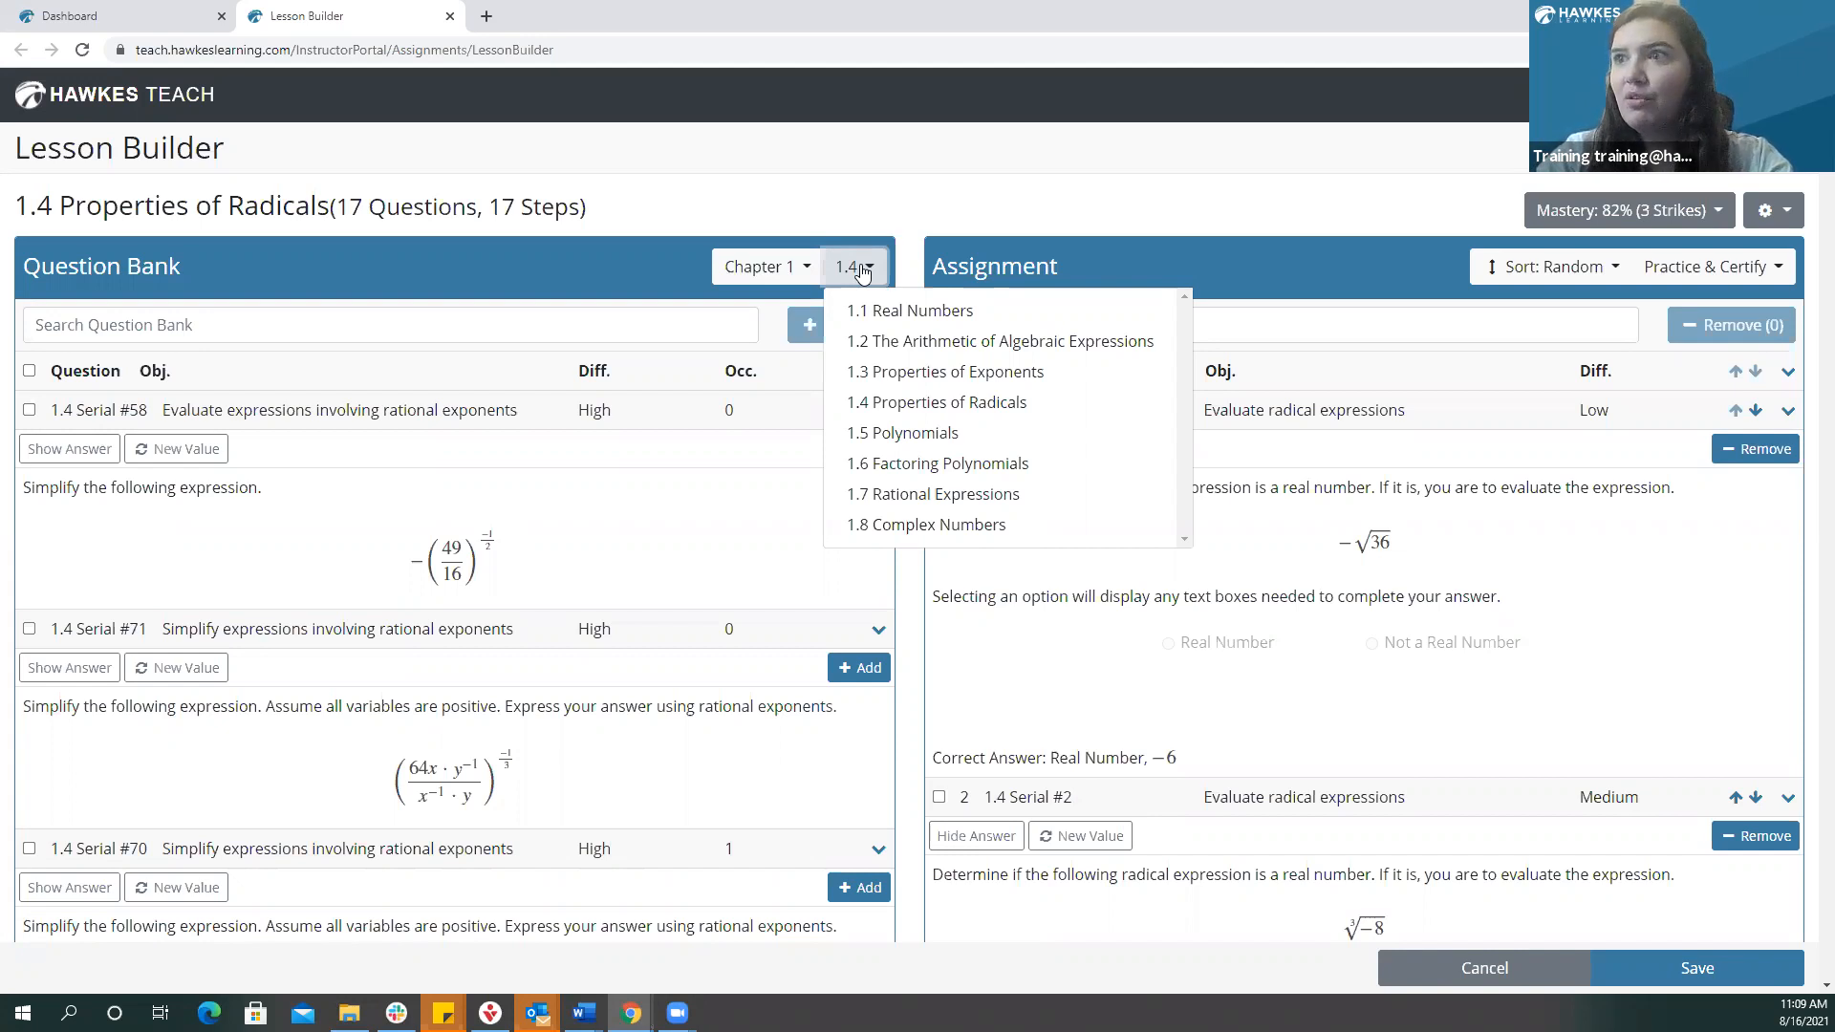
{"action": "left_click", "coordinate": [803, 273]}
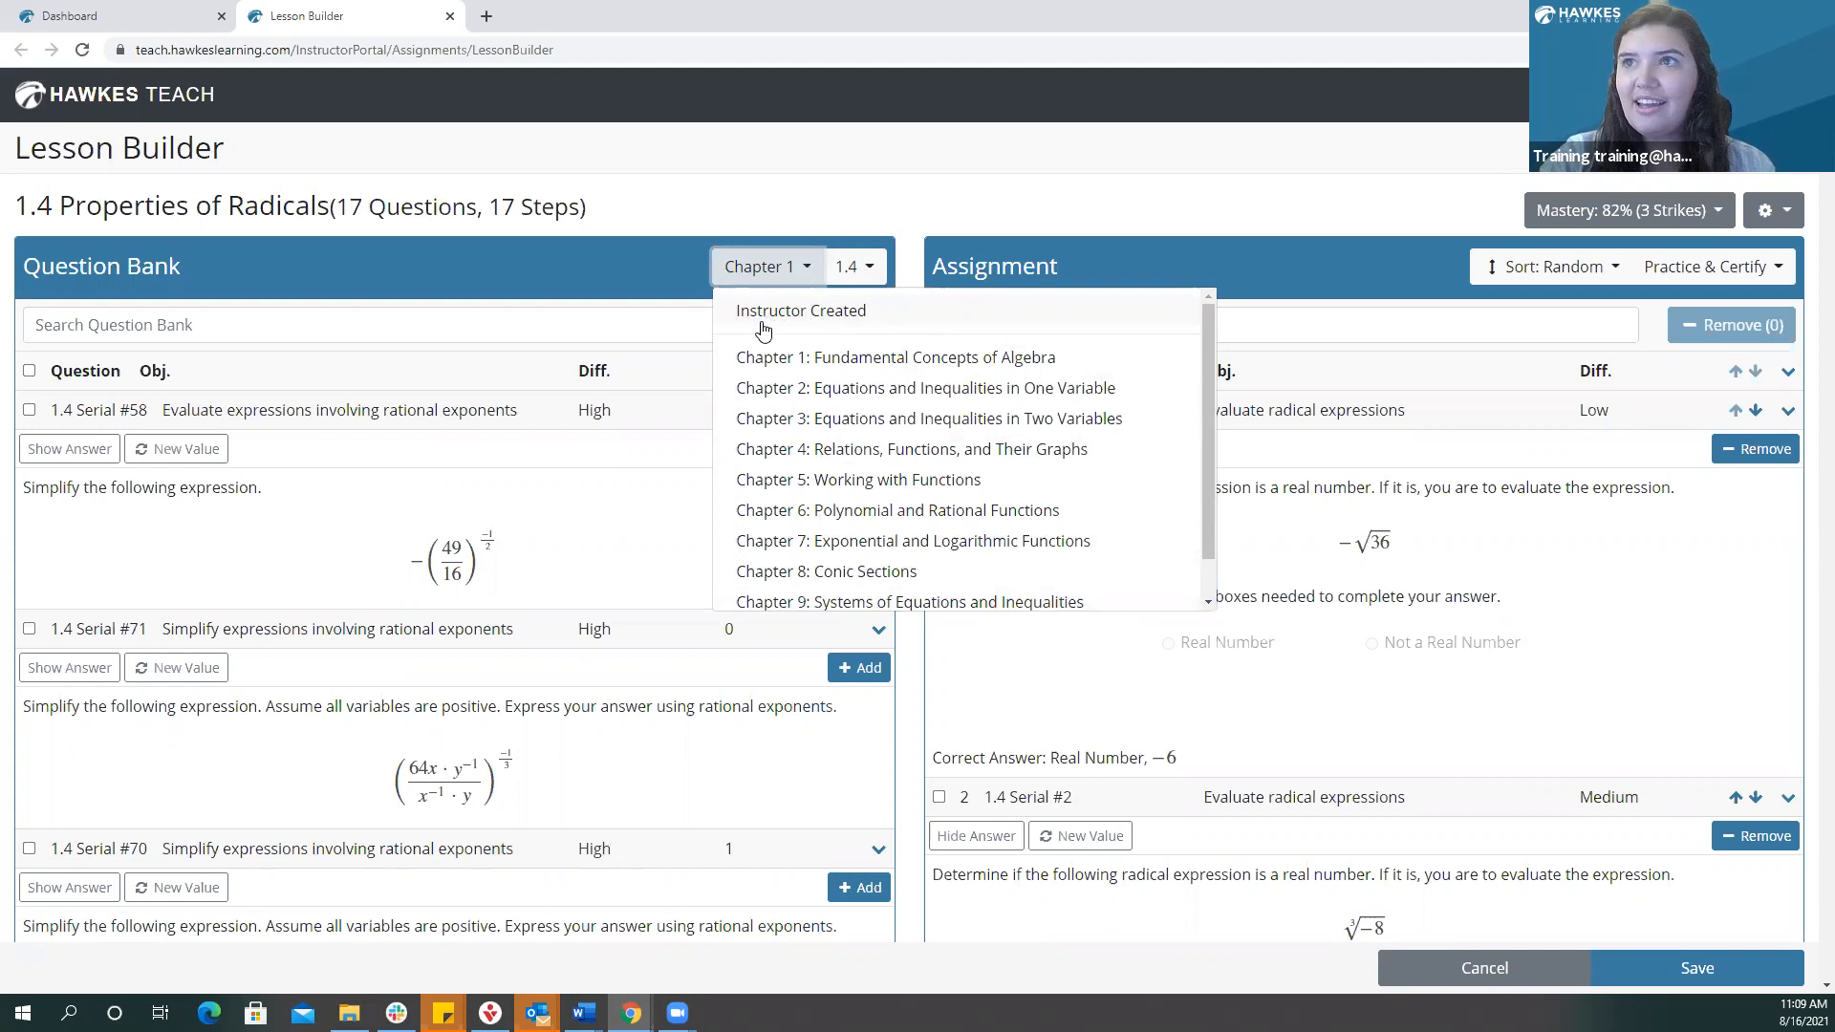
{"action": "left_click", "coordinate": [781, 175]}
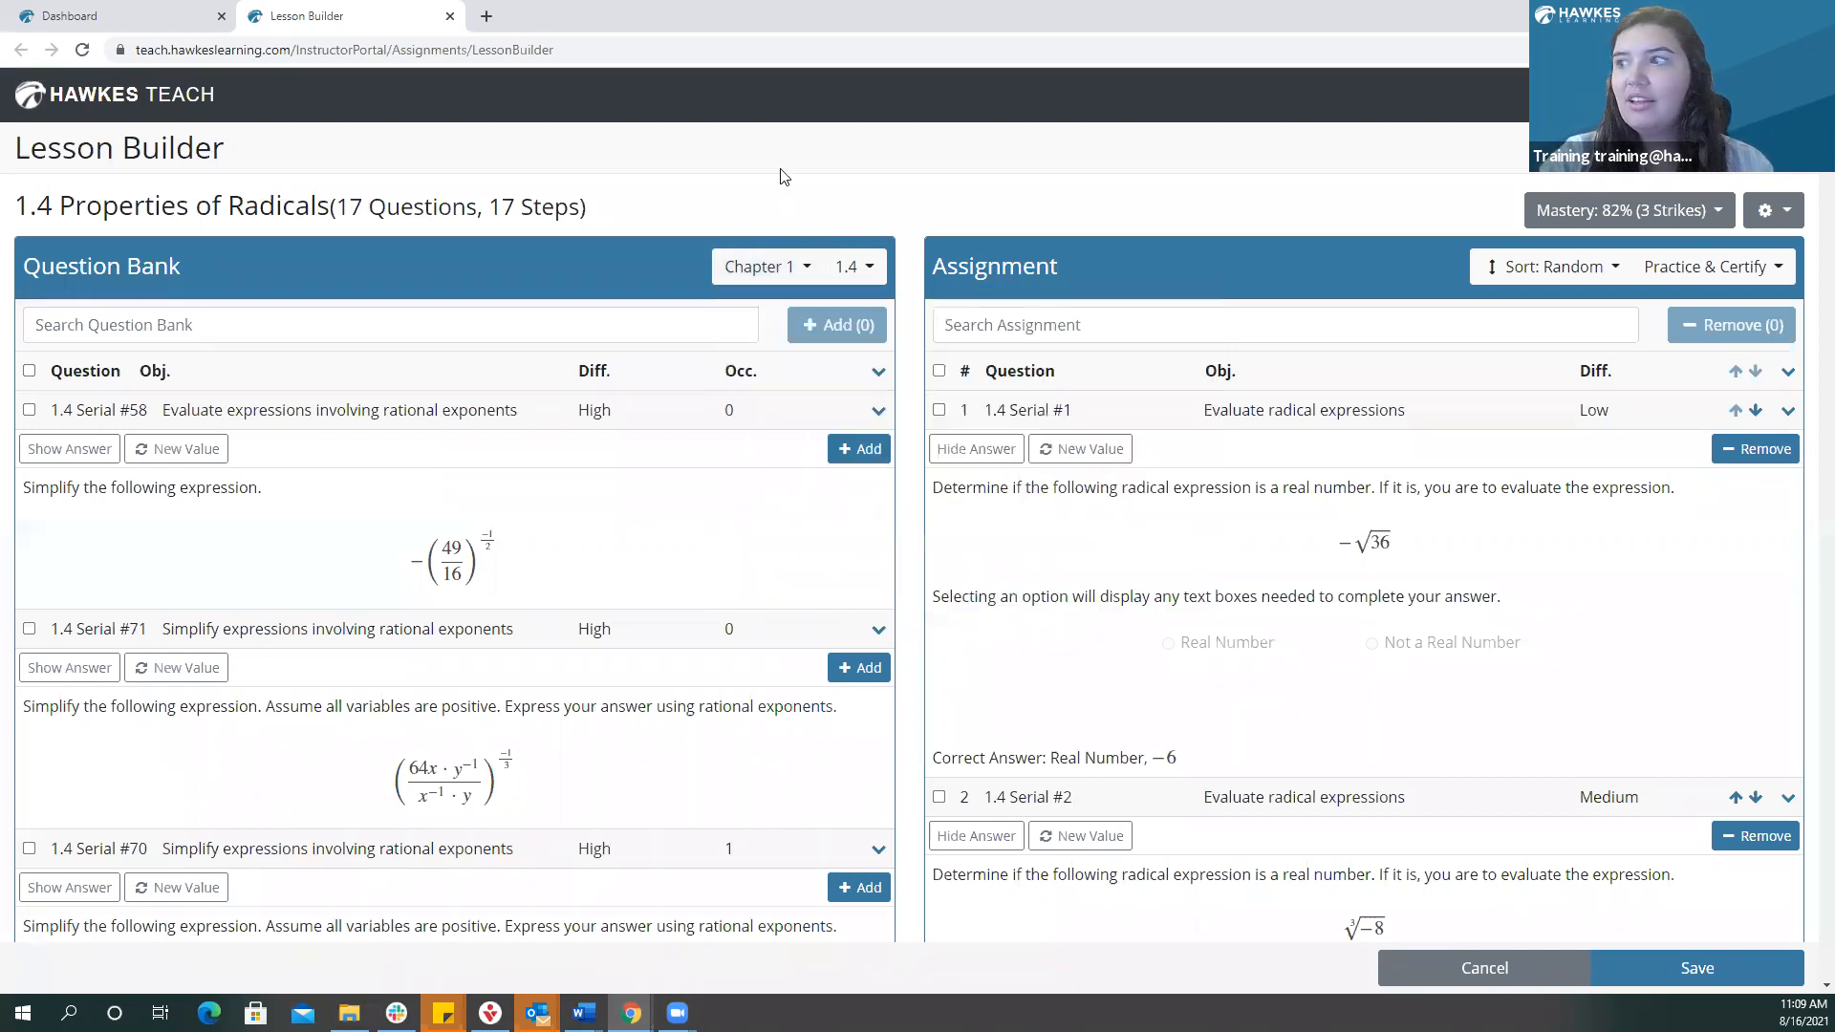
{"action": "scroll", "coordinate": [1236, 793], "scroll_direction": "down", "scroll_amount": 1}
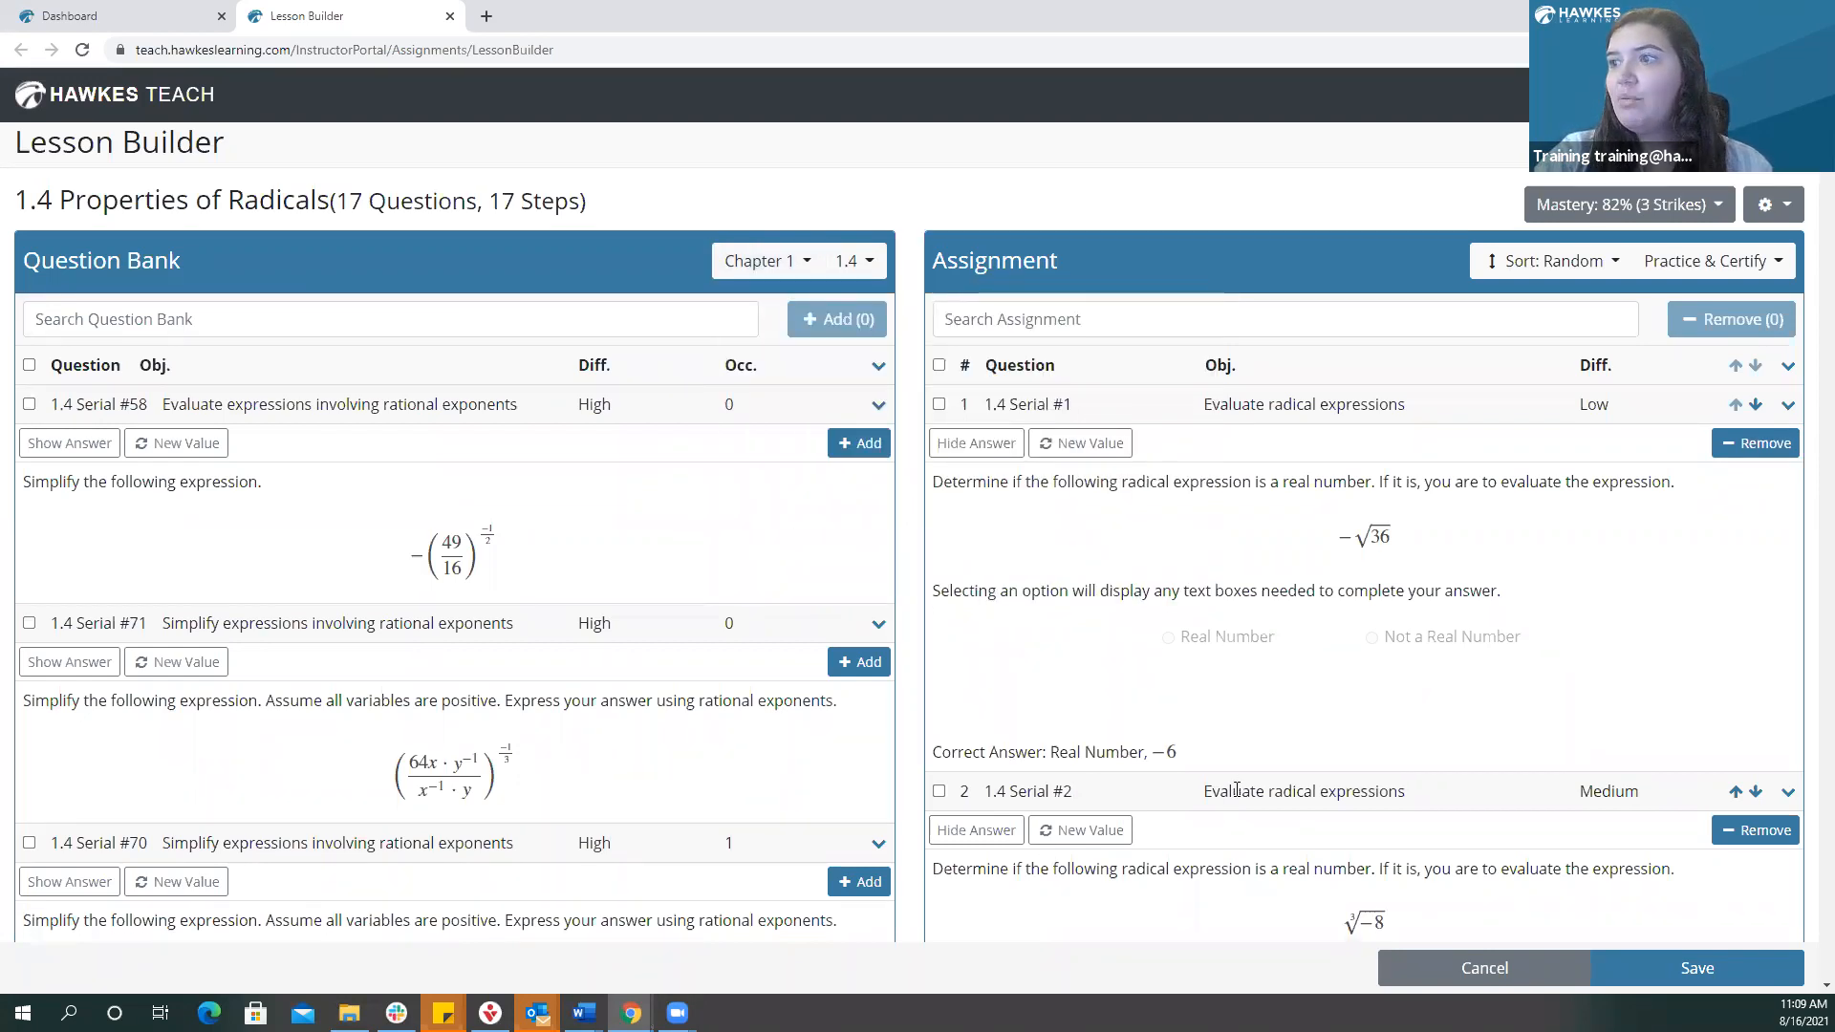
Review the assigned questions and save the edited assignment for lesson 1.4 Properties of Radicals.
{"action": "scroll", "coordinate": [1233, 792], "scroll_direction": "down", "scroll_amount": 3}
{"action": "scroll", "coordinate": [1228, 793], "scroll_direction": "up", "scroll_amount": 4}
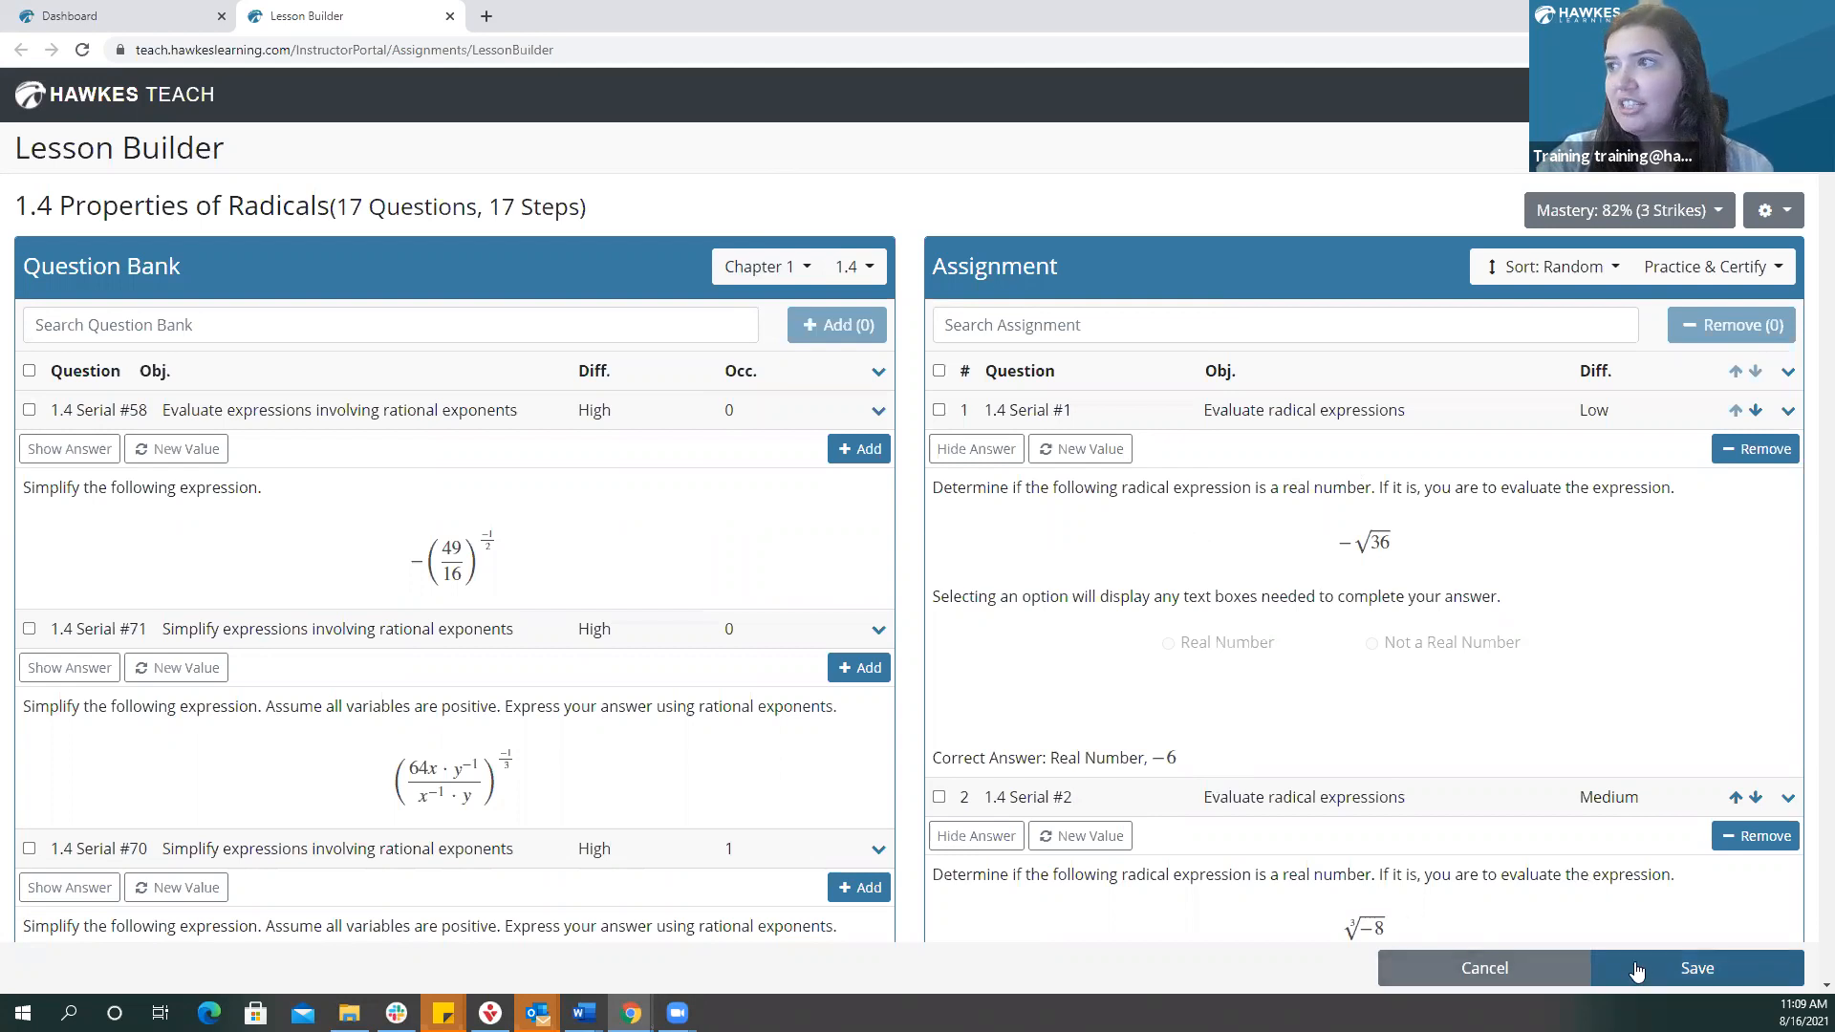
{"action": "left_click", "coordinate": [1697, 966]}
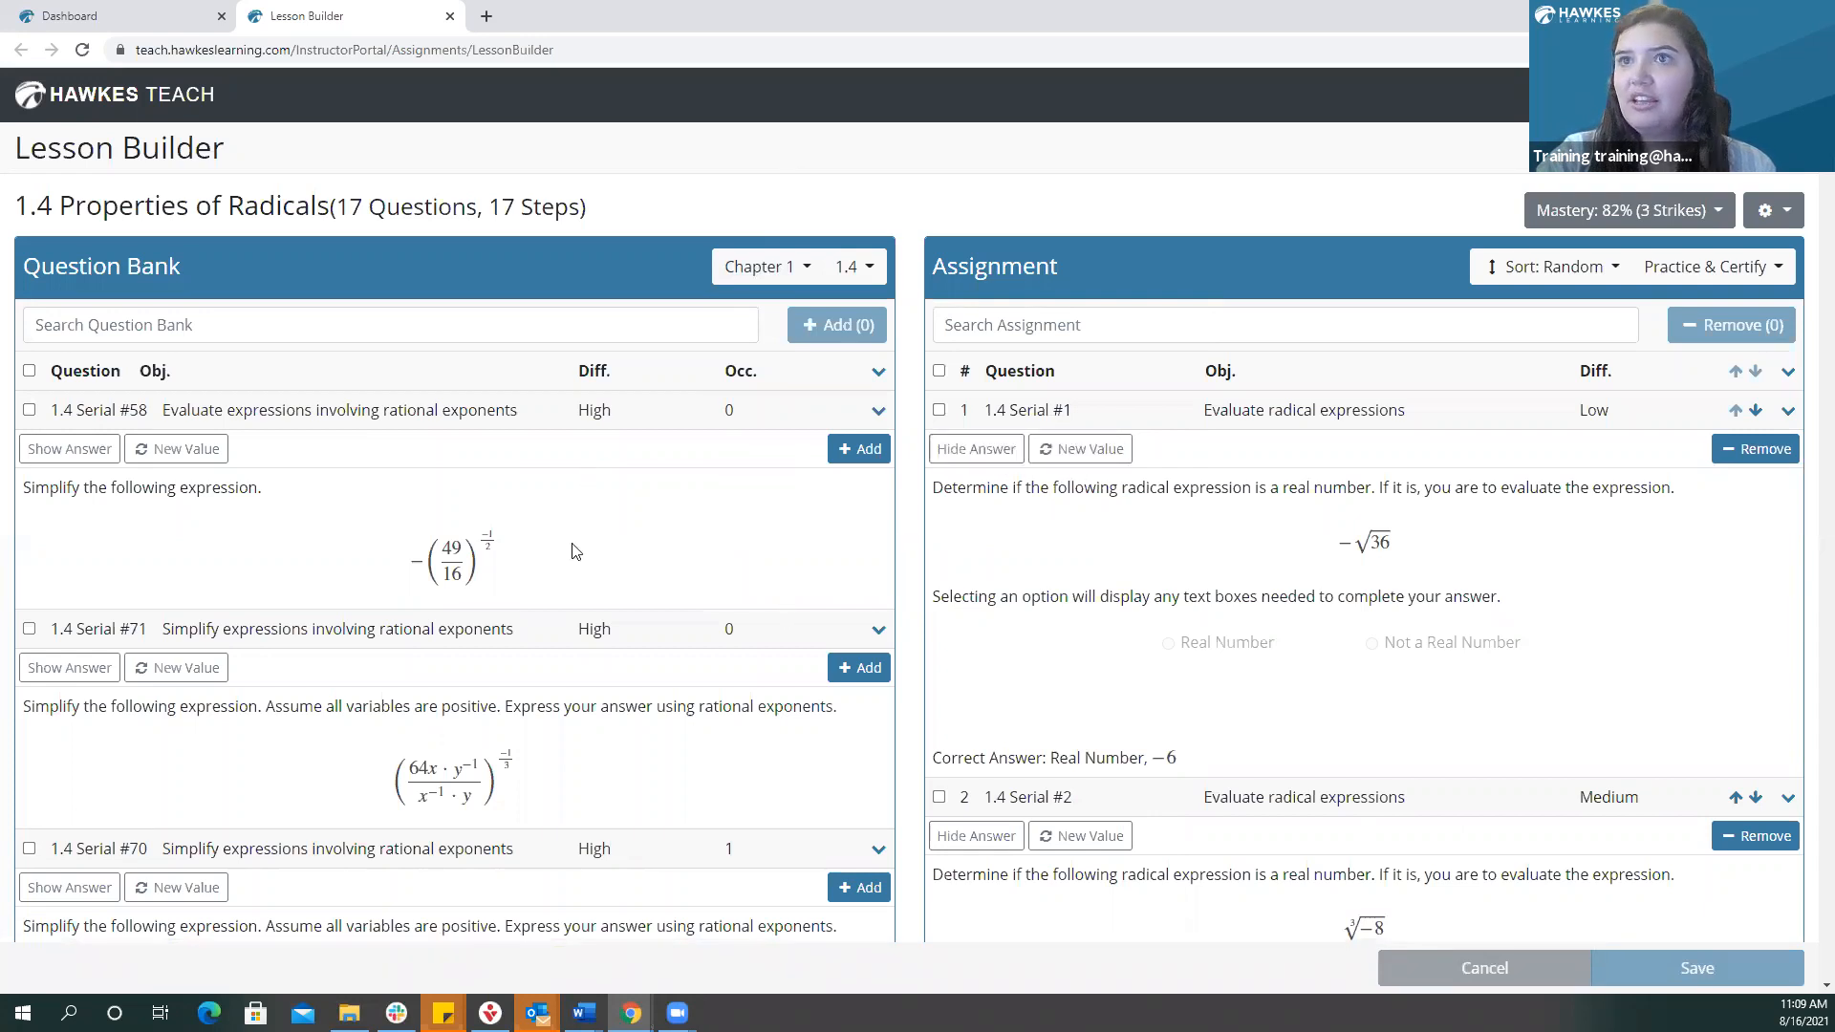
Generate a new value for question 1.4 Serial #1 in the assignment and look over the regenerated version.
{"action": "left_click", "coordinate": [1071, 460]}
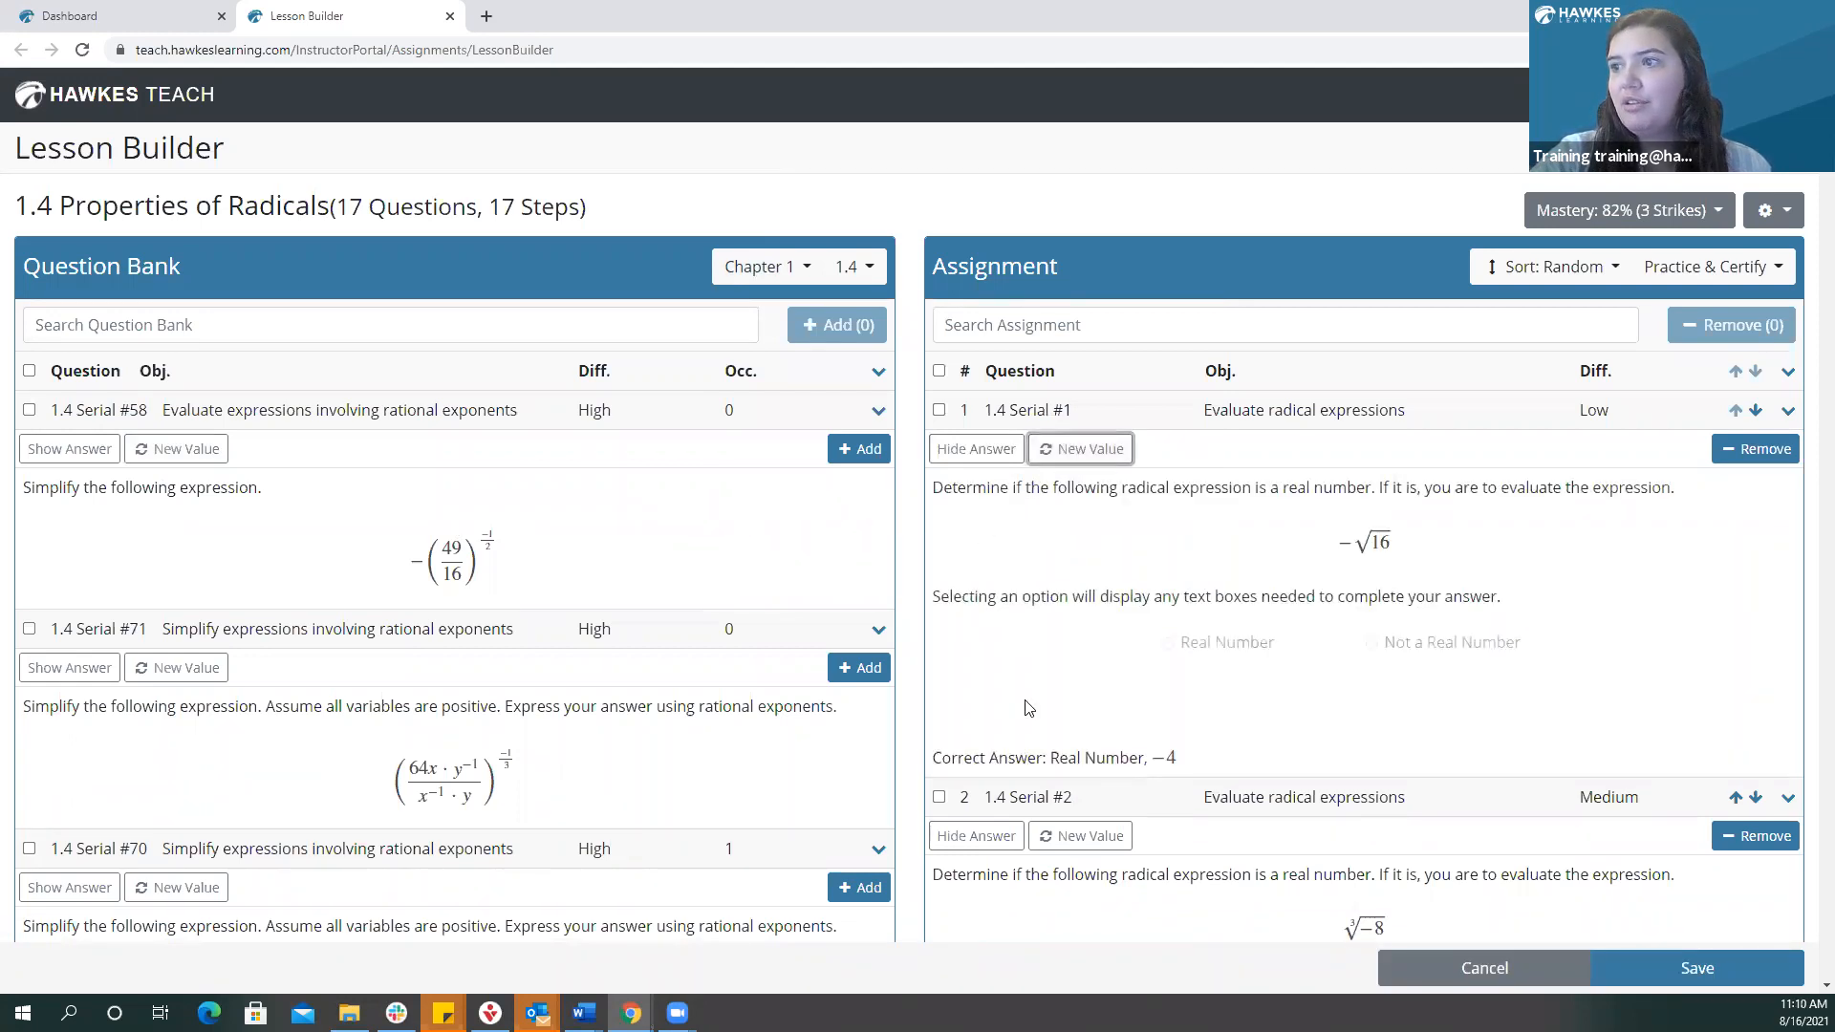
{"action": "scroll", "coordinate": [1025, 688], "scroll_direction": "down", "scroll_amount": 2}
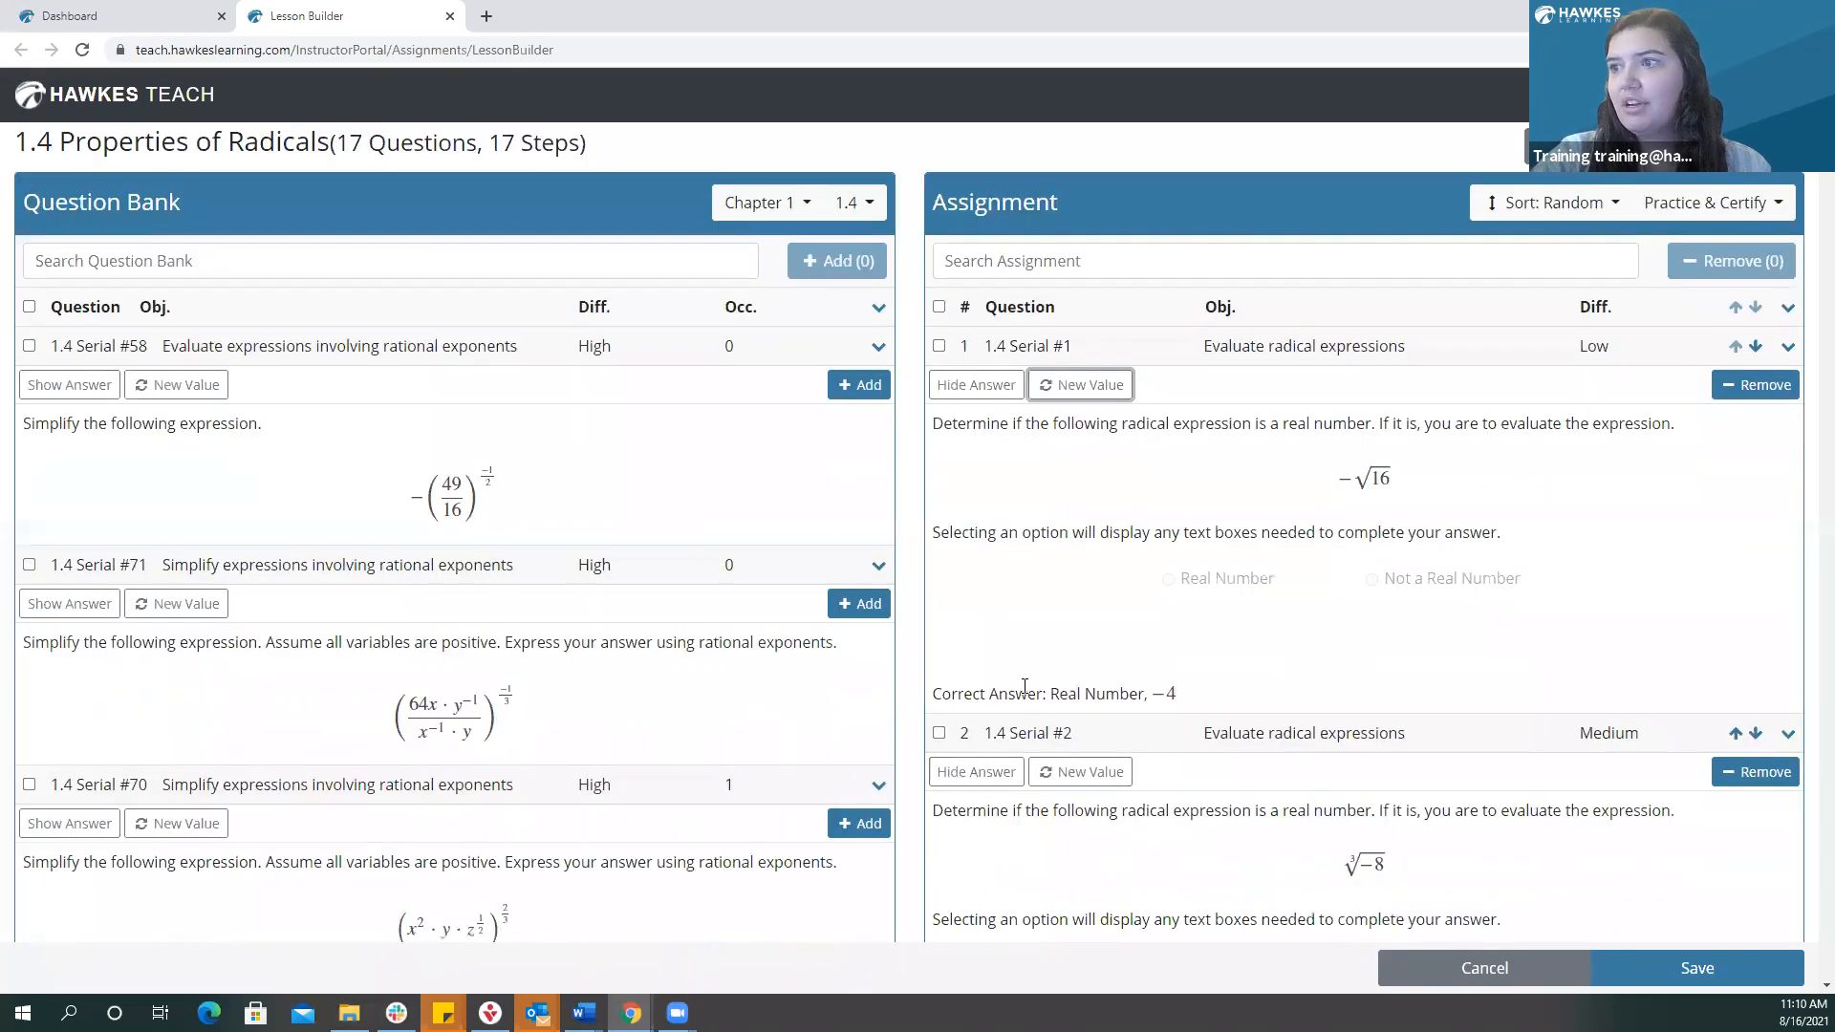
{"action": "scroll", "coordinate": [989, 564], "scroll_direction": "up", "scroll_amount": 2}
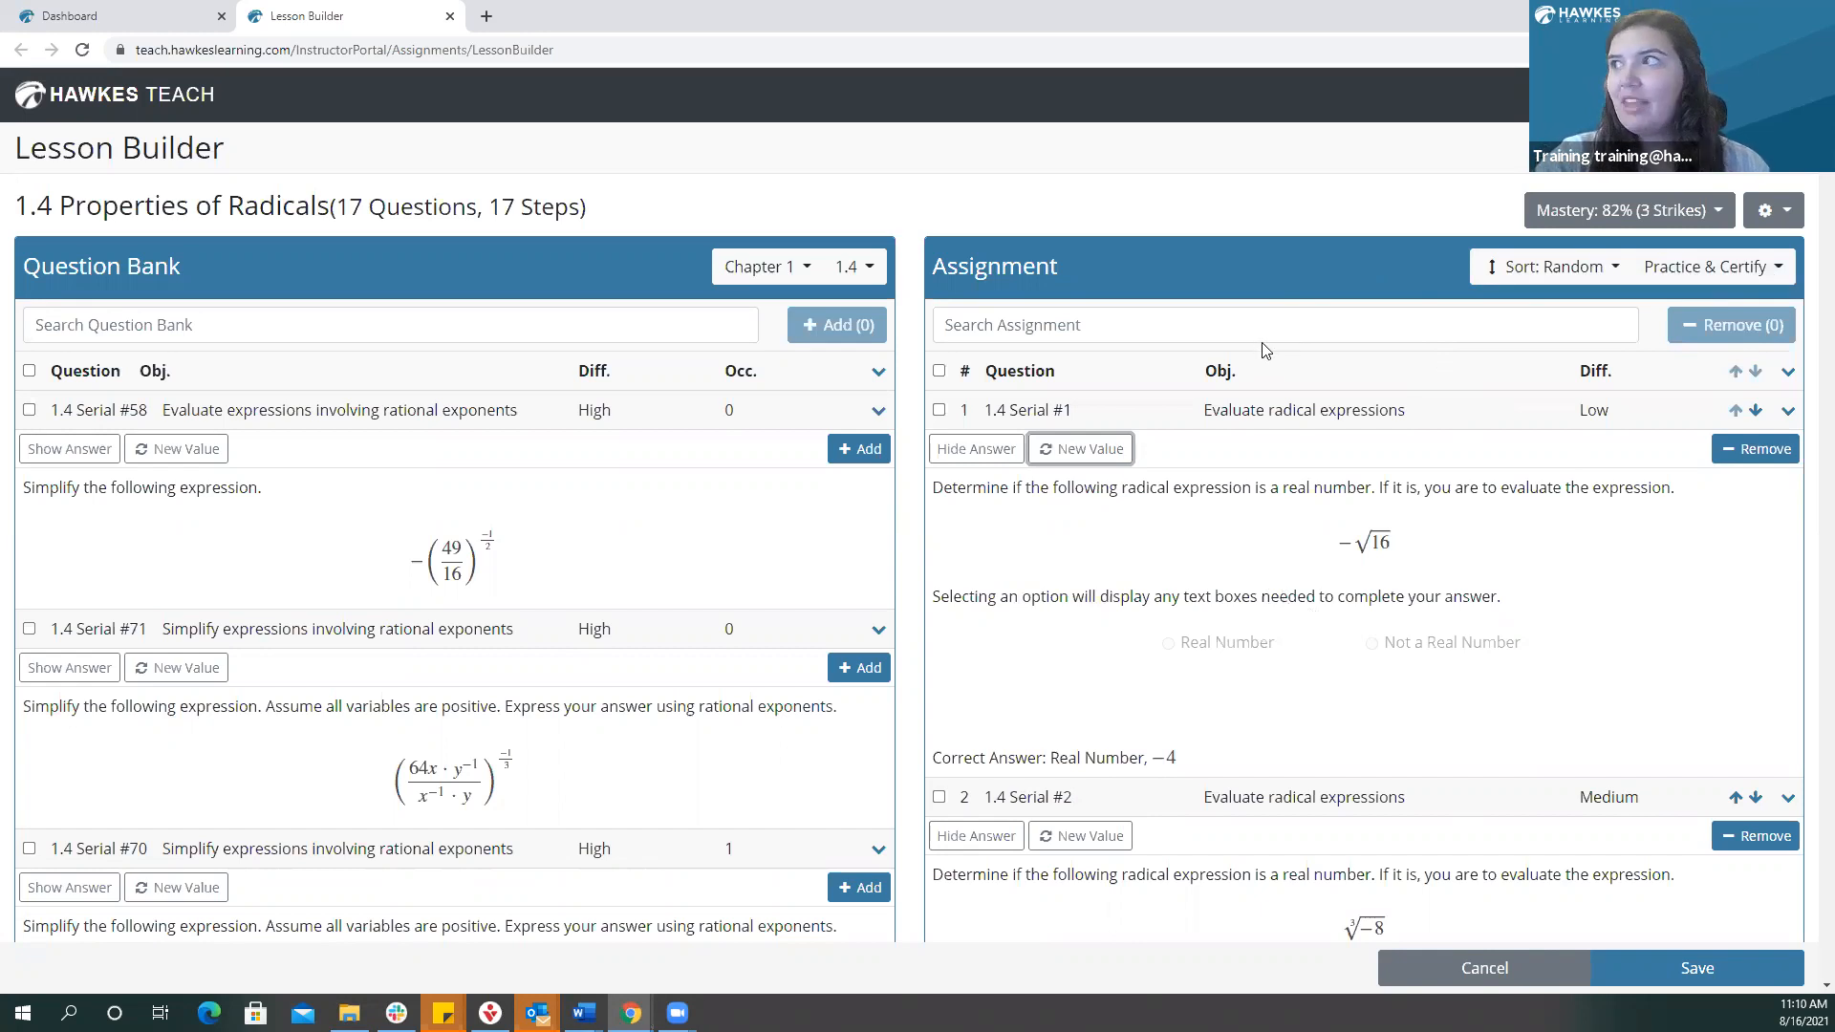
Open the Learn content of lesson 1.4 and place the cursor in the custom content editor beneath the objectives on page 1.
{"action": "left_click", "coordinate": [1783, 213]}
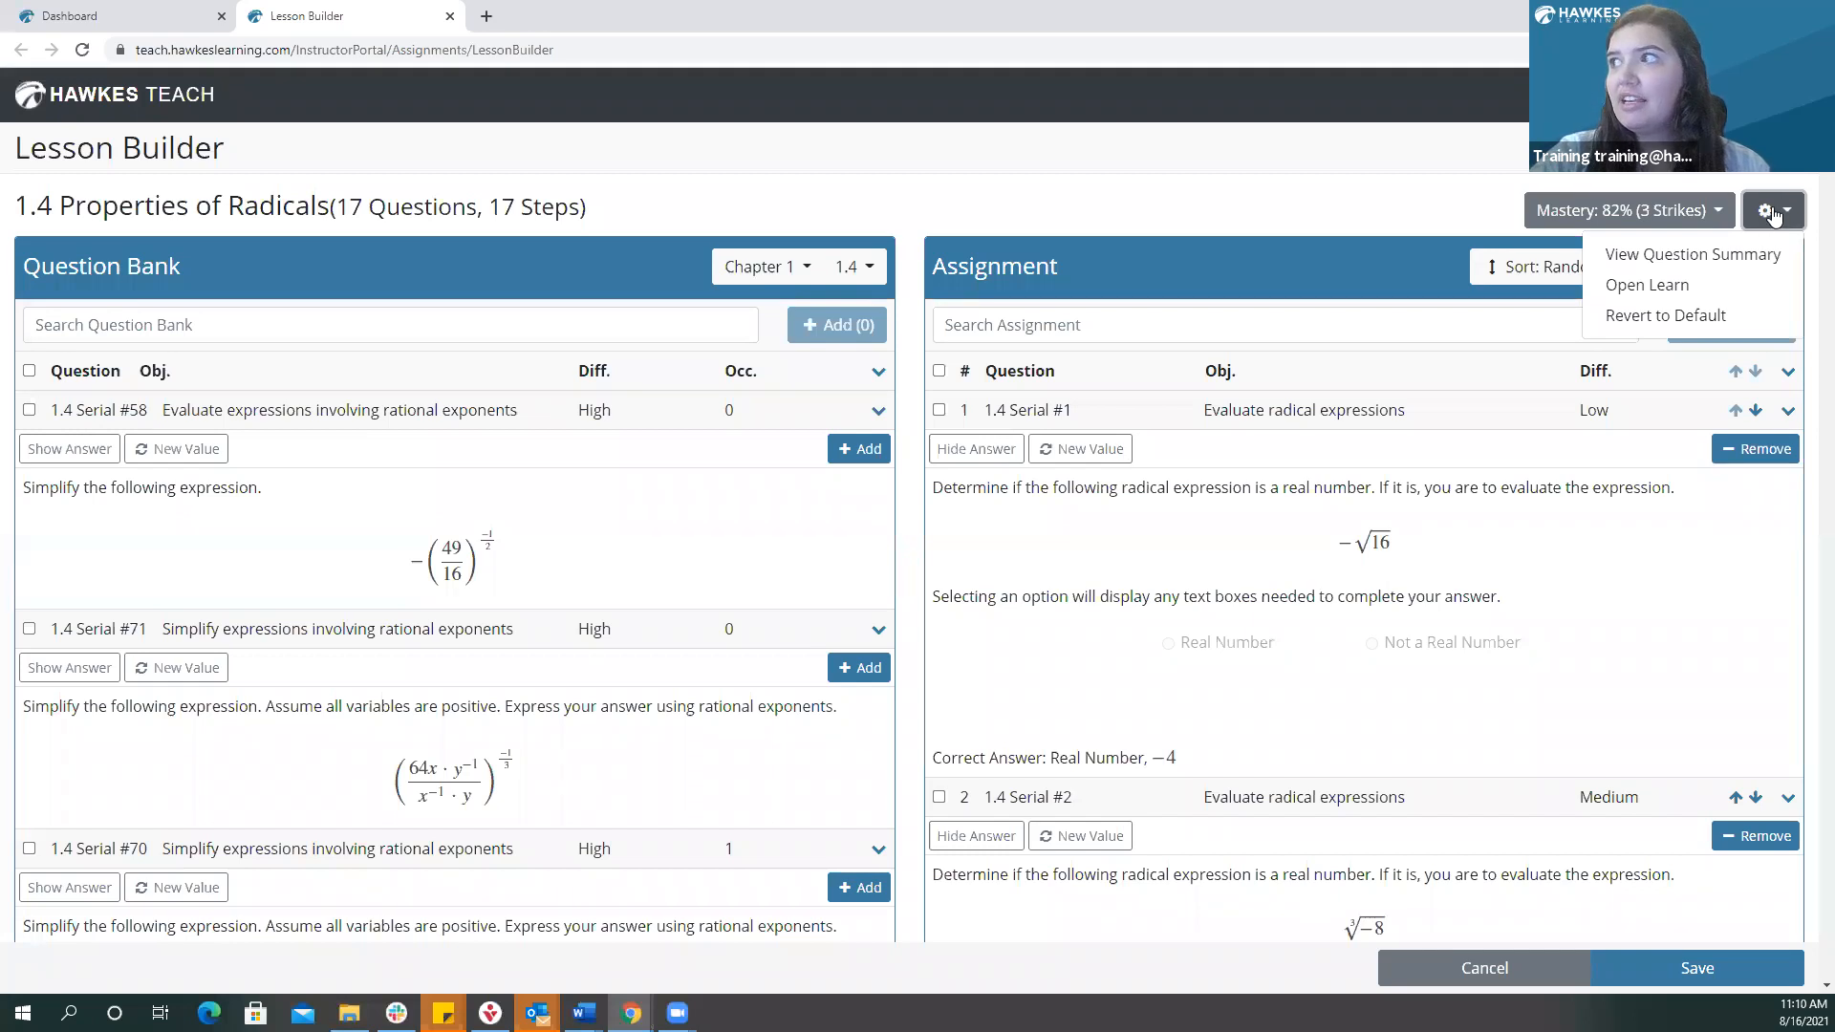
{"action": "left_click", "coordinate": [1681, 291]}
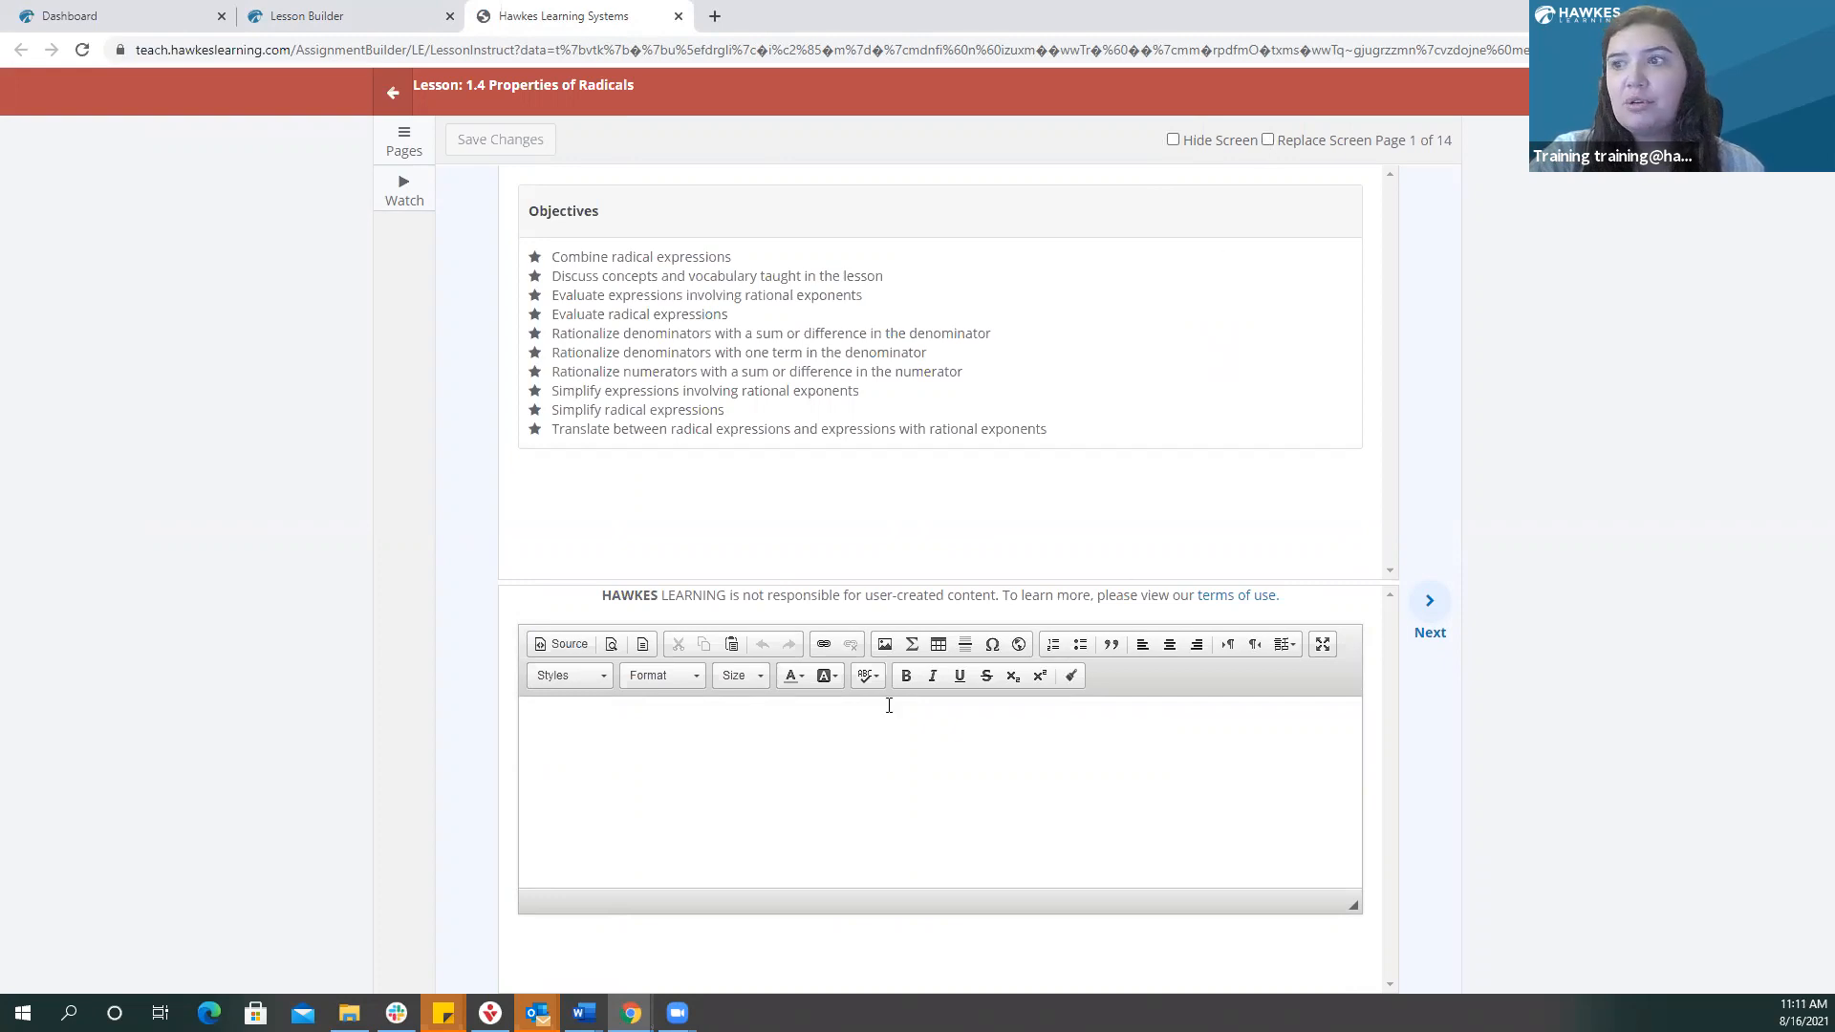
{"action": "left_click", "coordinate": [631, 726]}
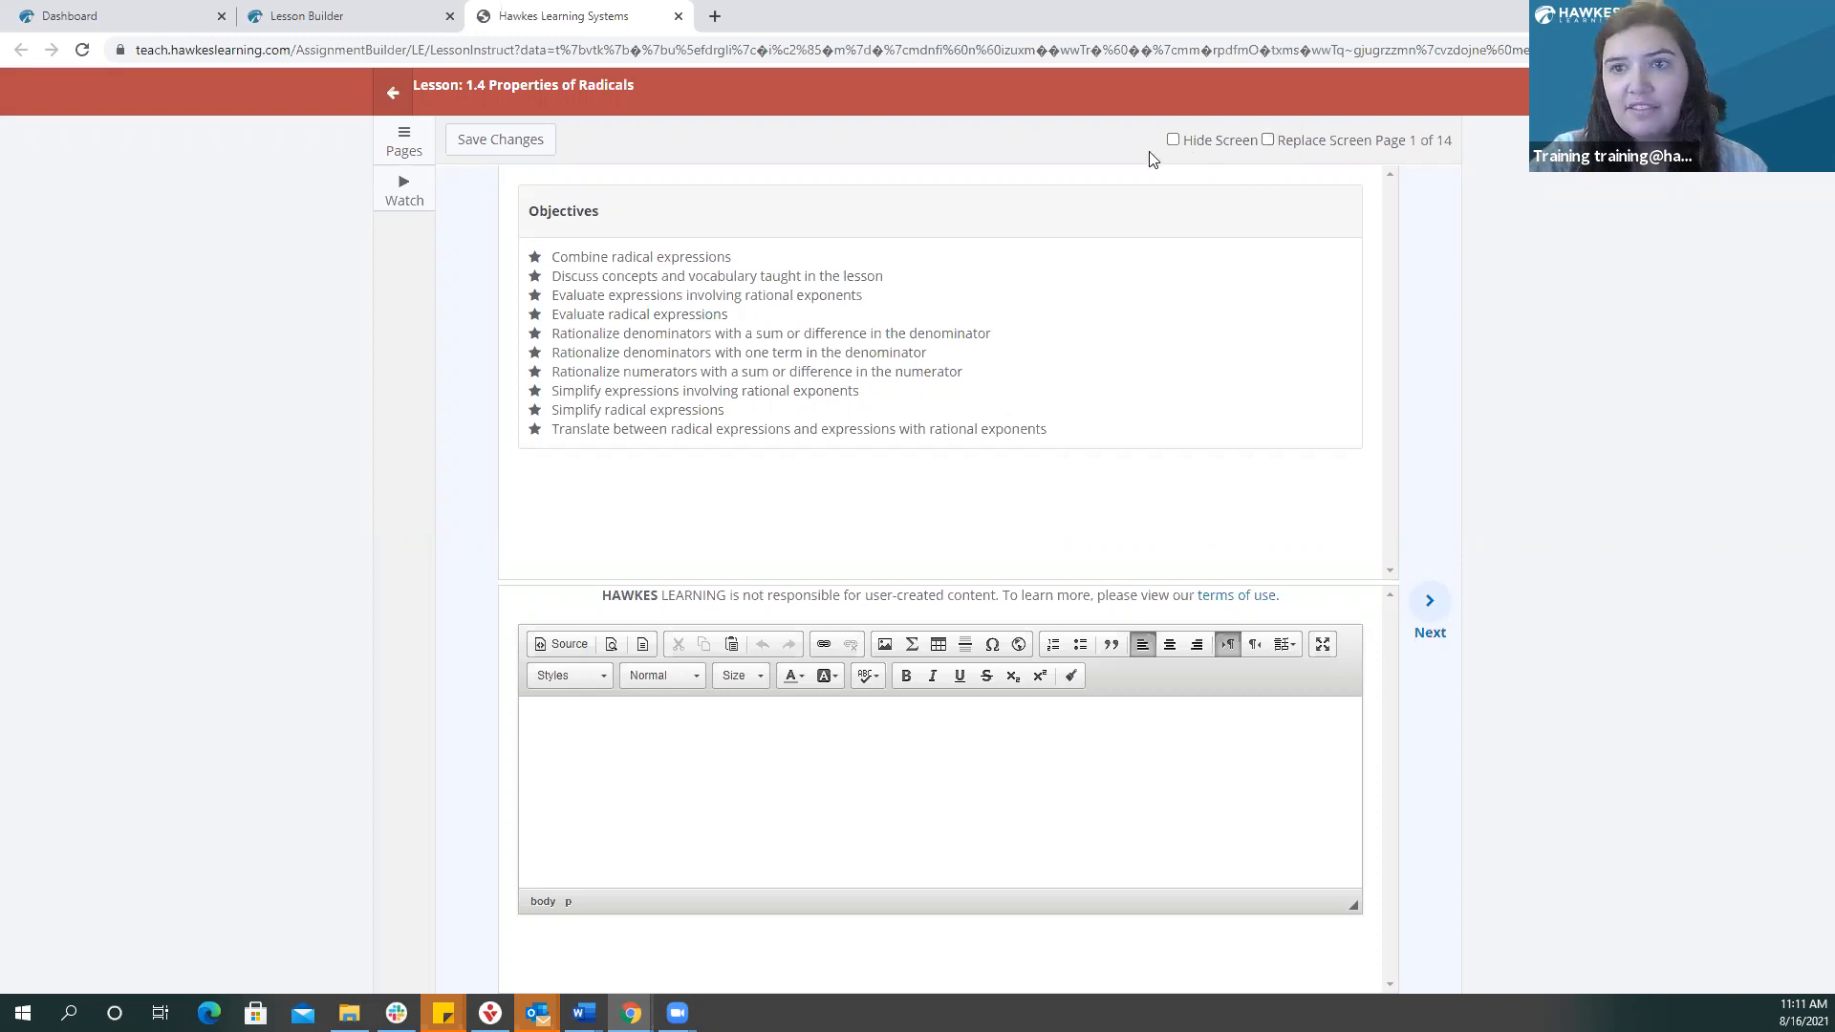
{"action": "left_click", "coordinate": [837, 752]}
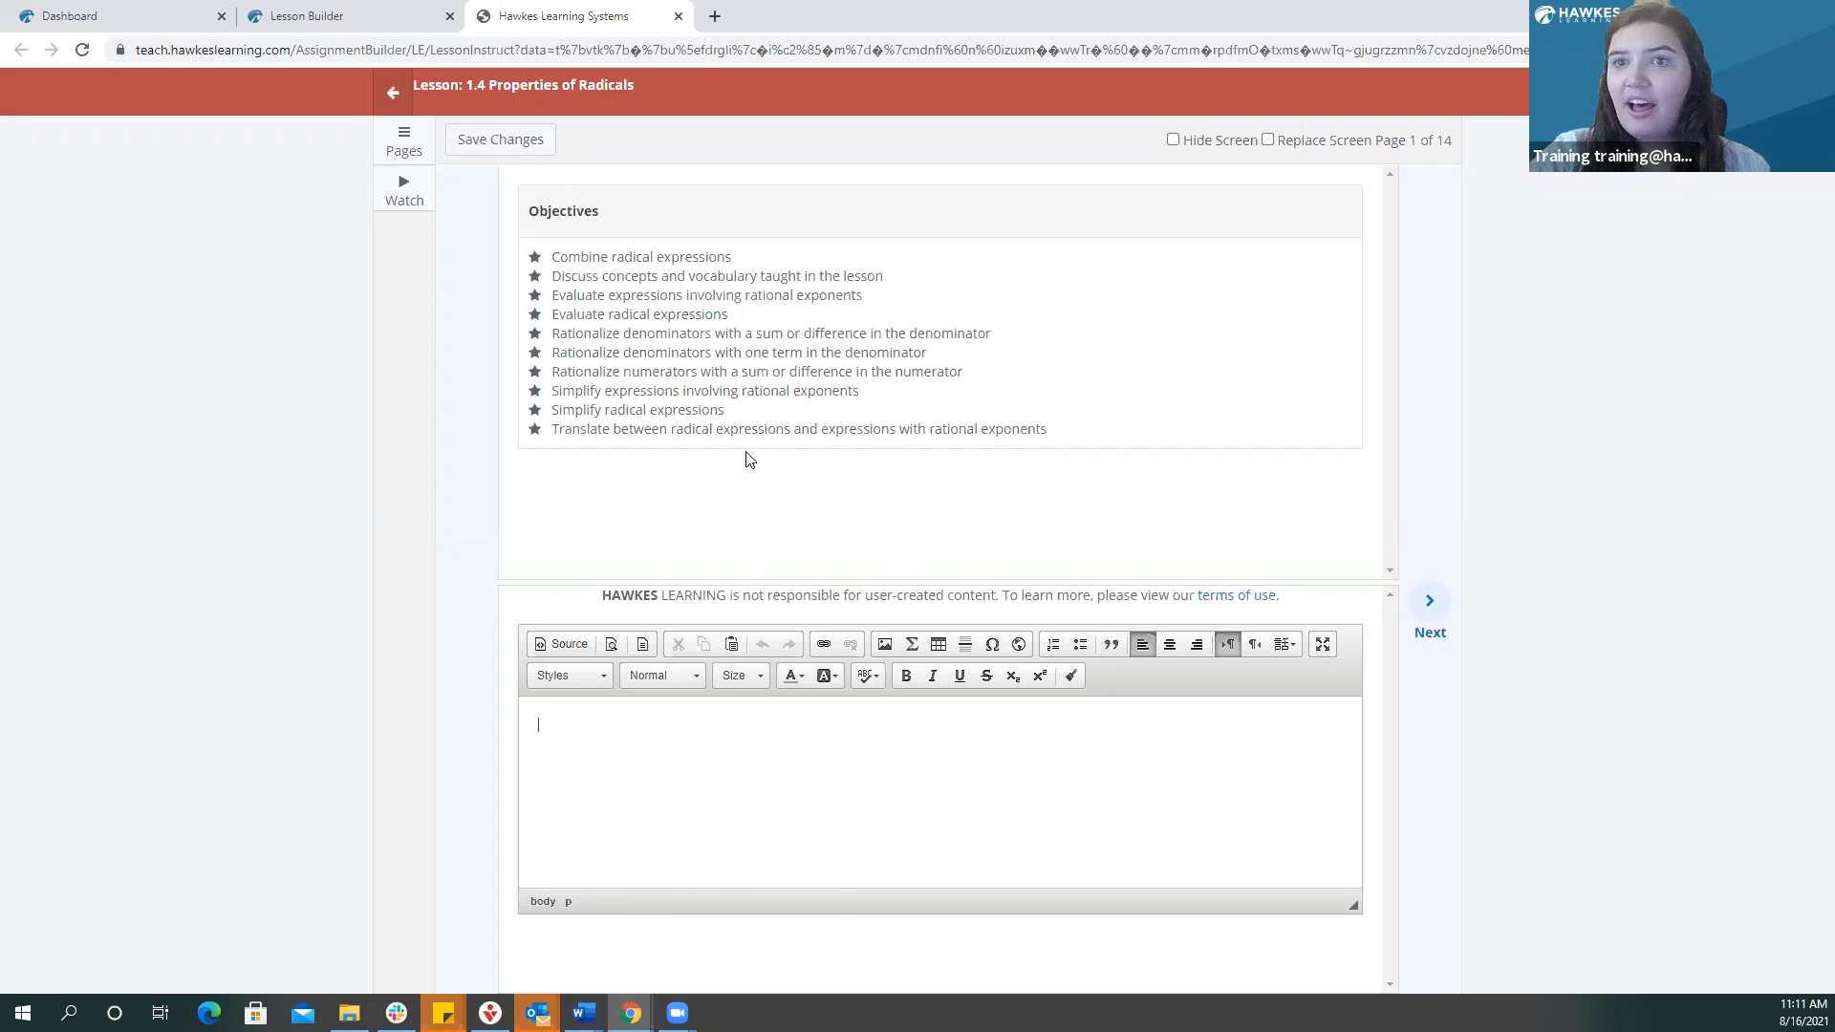
Advance to page 2 of the Learn content without saving page 1, and return to the Lesson Builder for lesson 1.4.
{"action": "left_click", "coordinate": [1424, 613]}
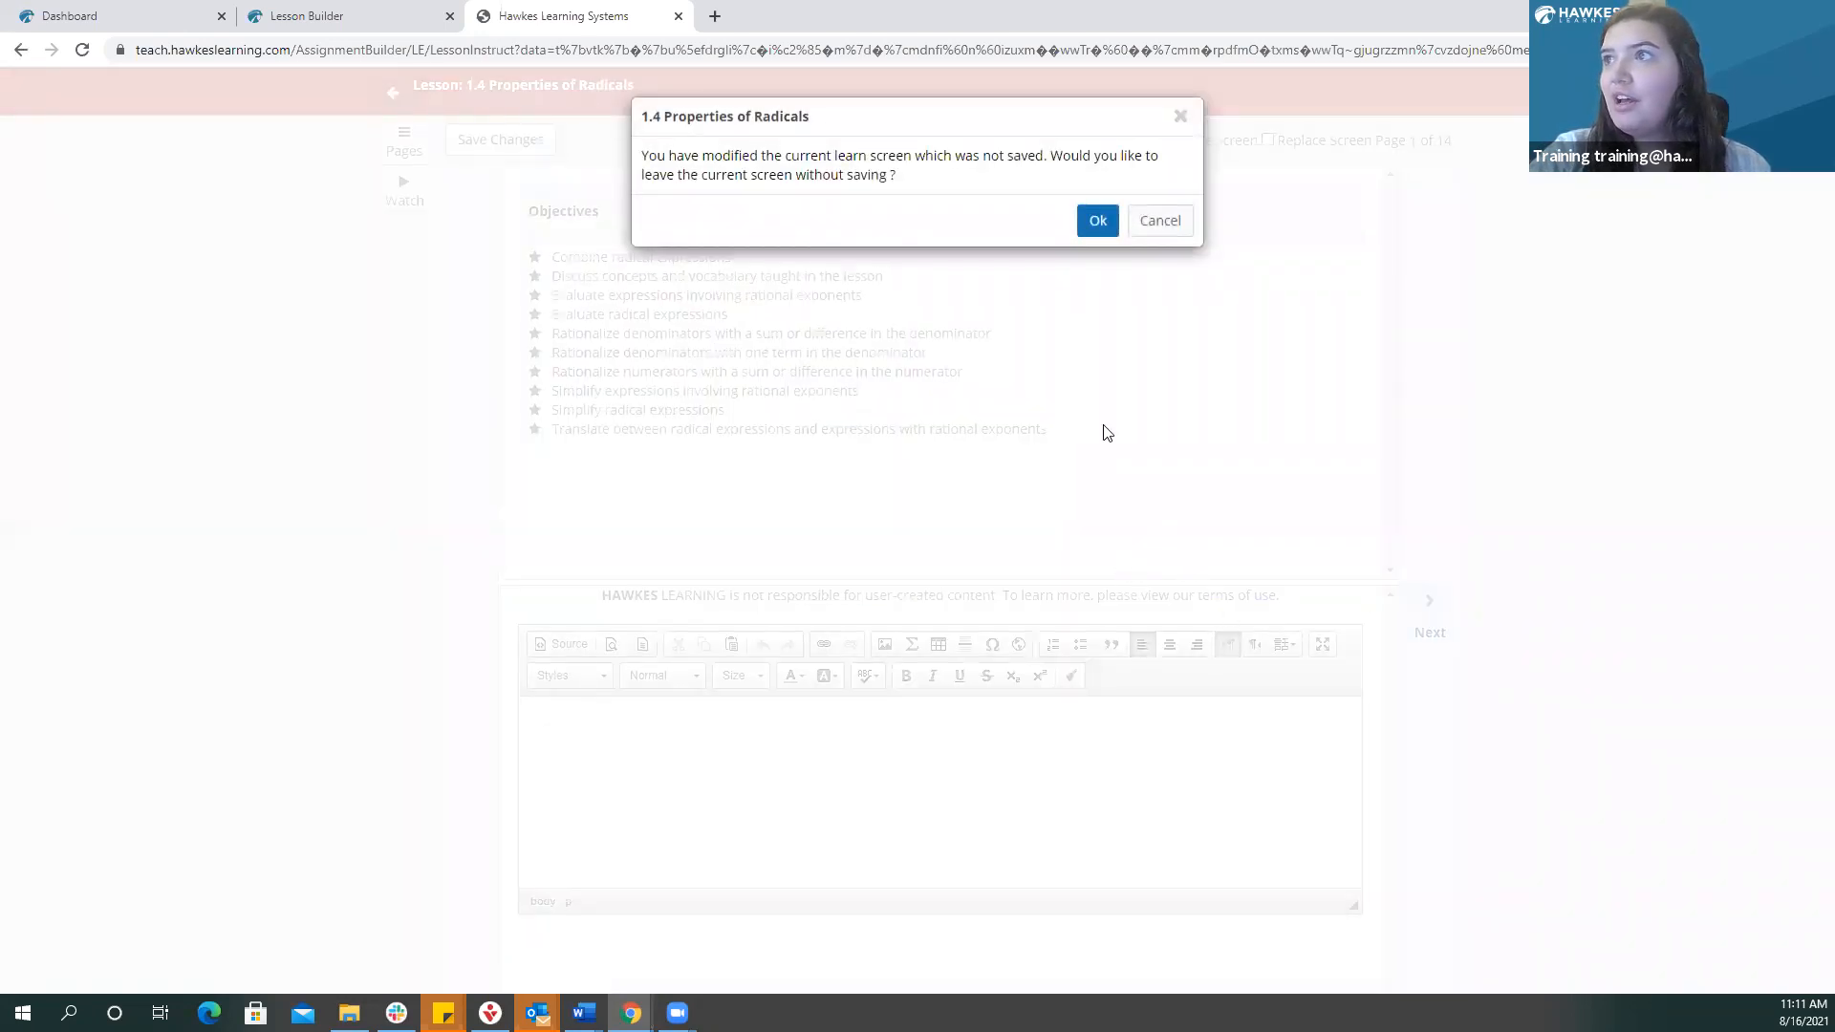
{"action": "left_click", "coordinate": [1099, 222]}
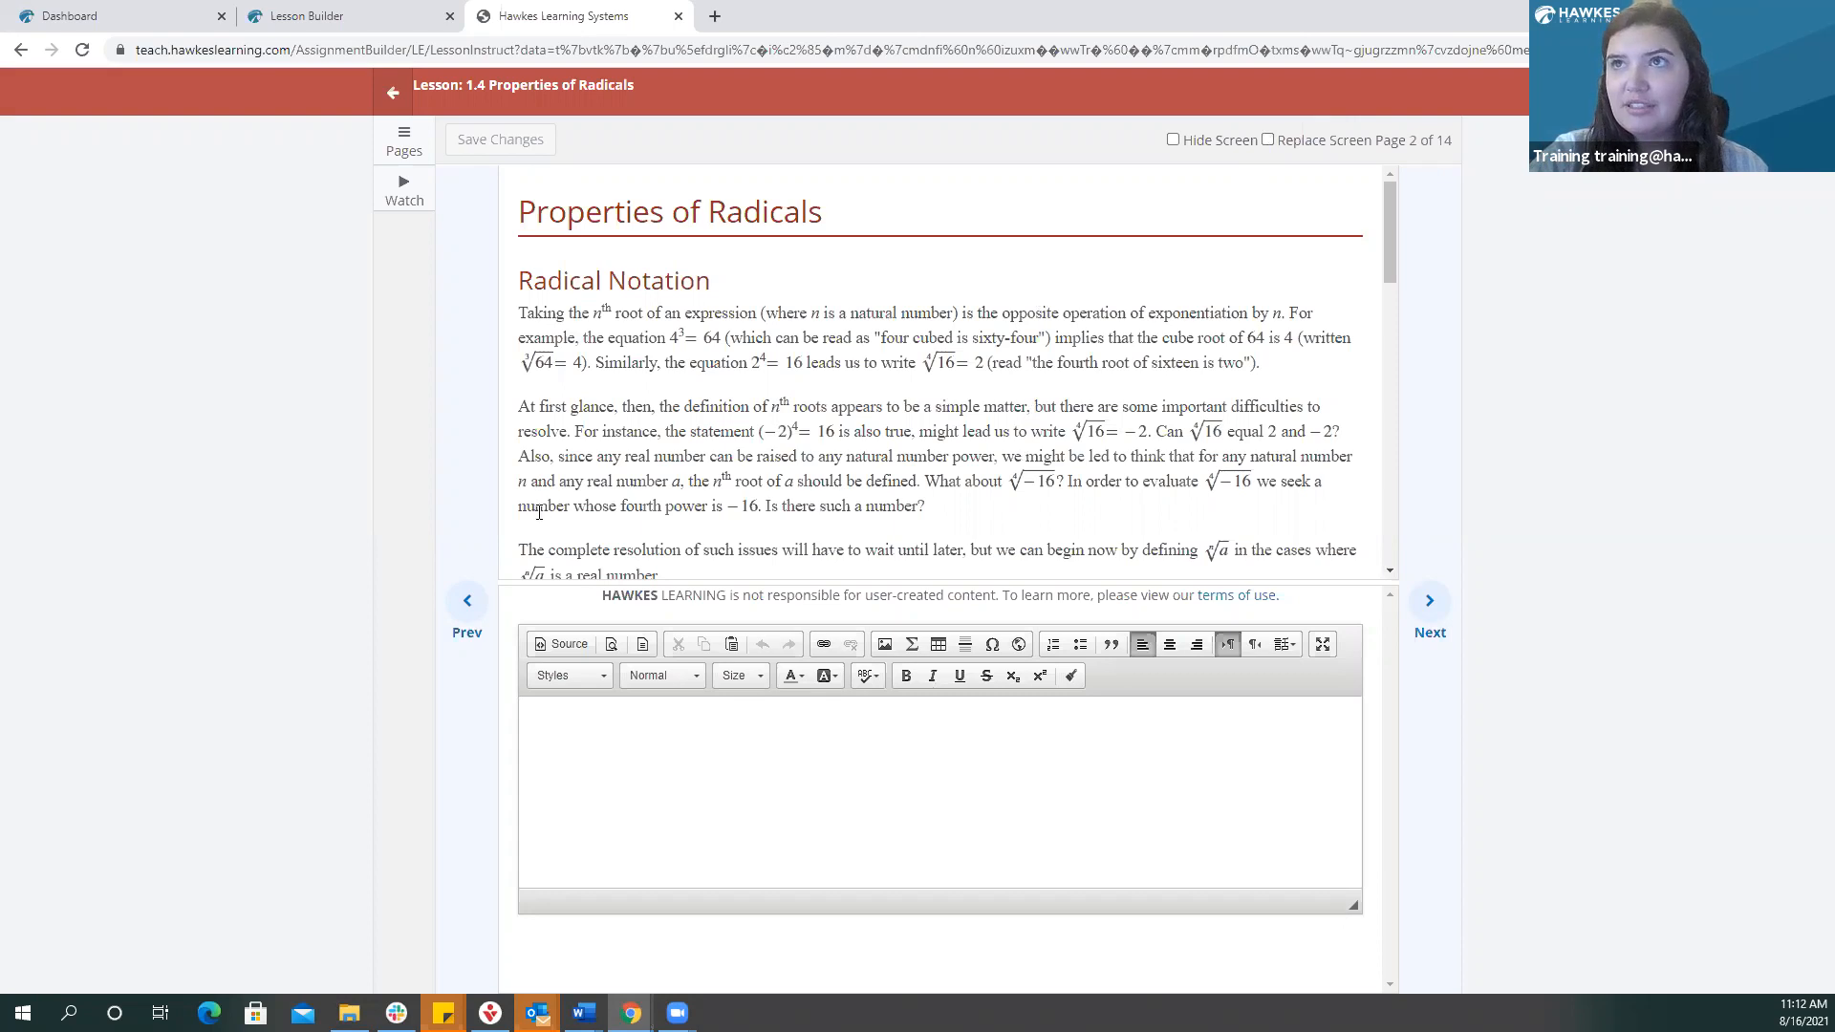
{"action": "left_click", "coordinate": [354, 27]}
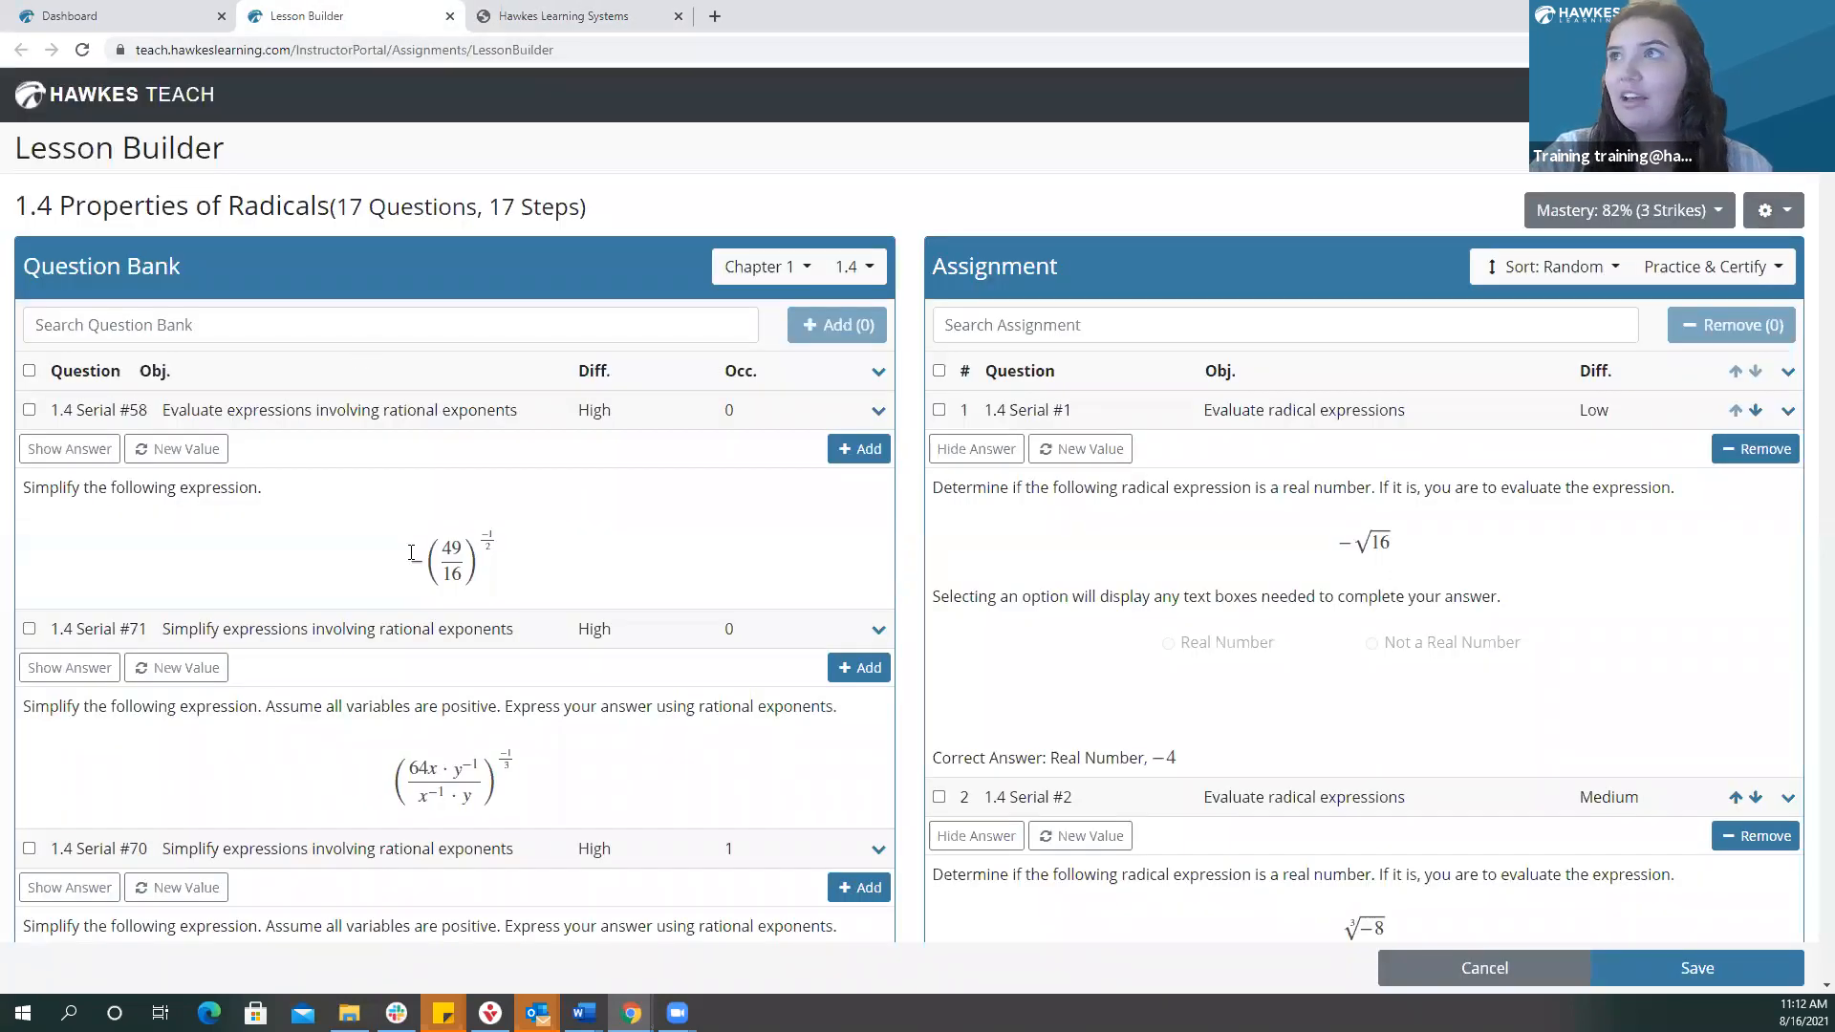
{"action": "left_click", "coordinate": [755, 272]}
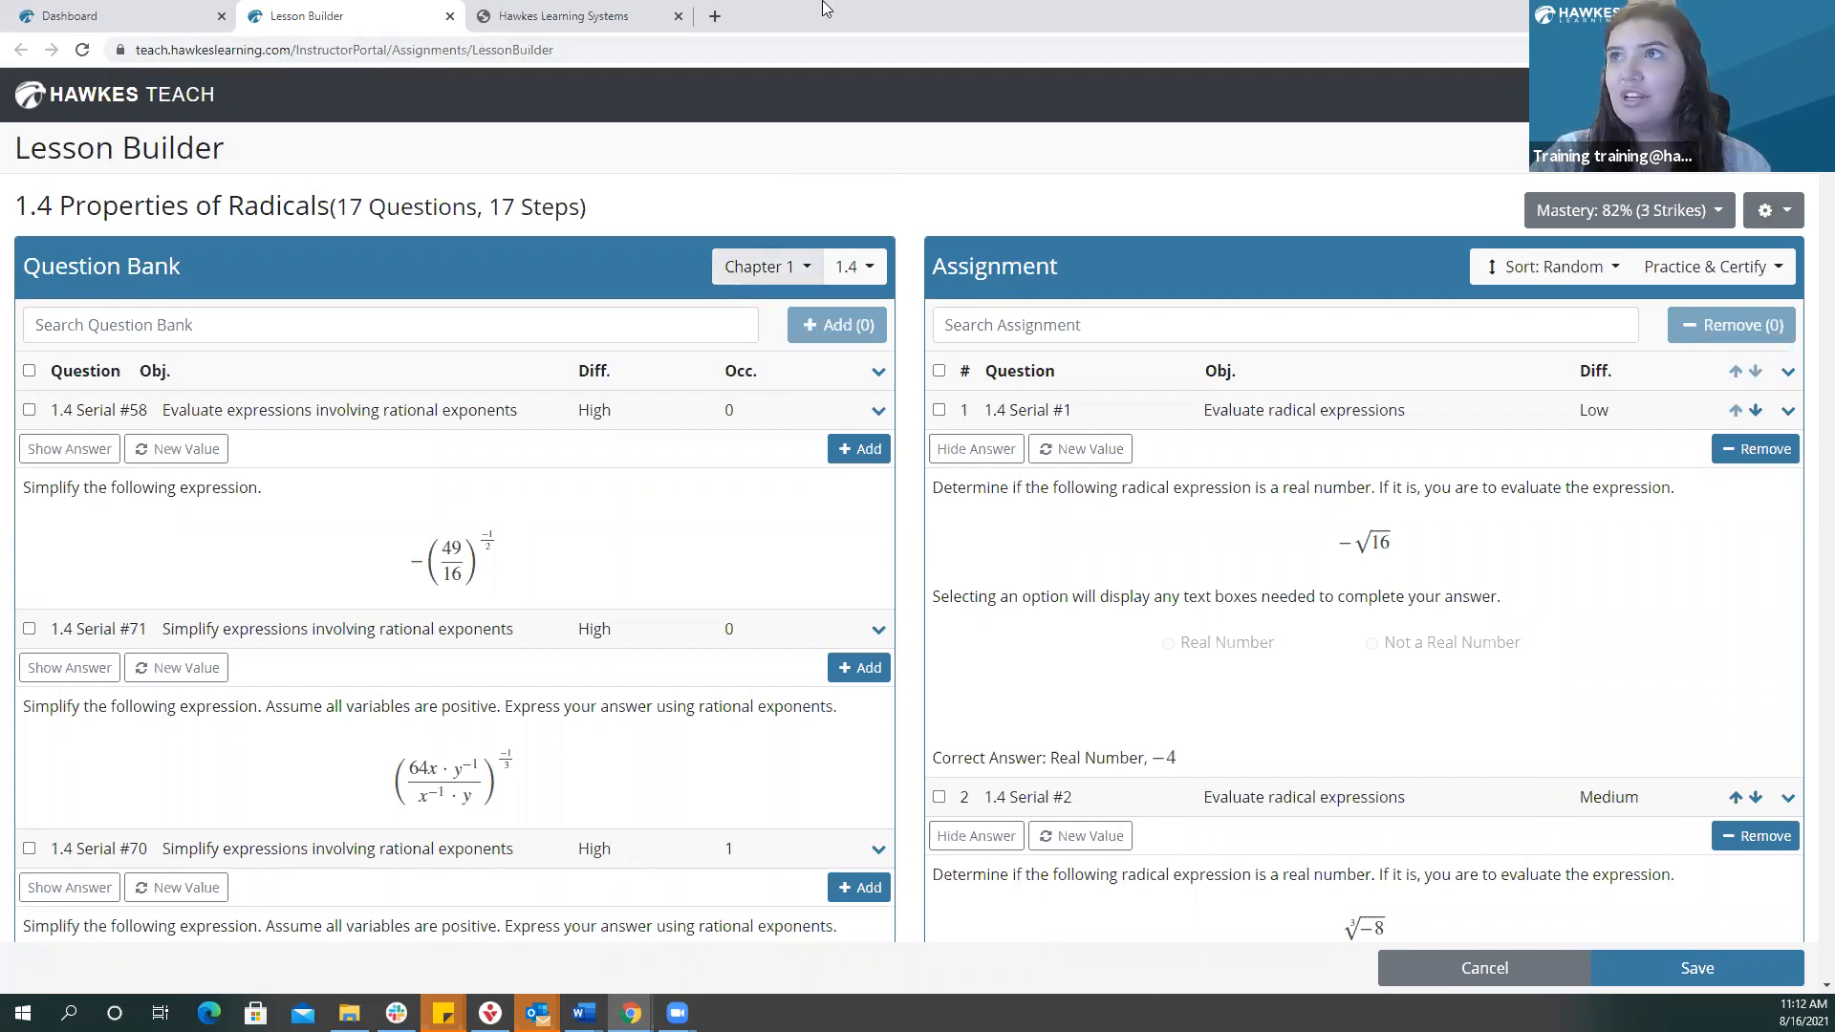